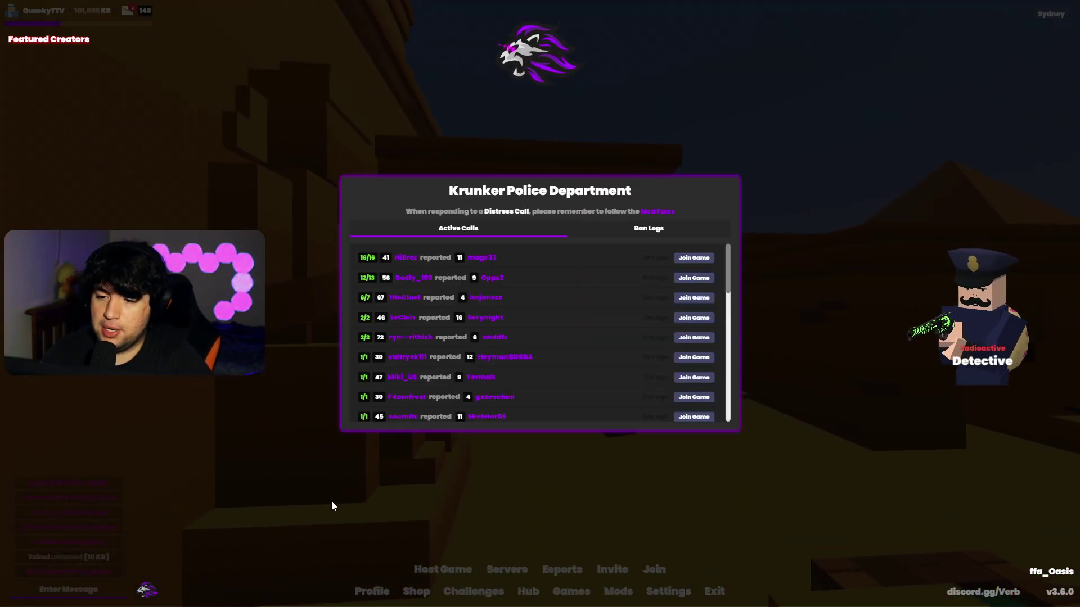
# Close the Krunker Police Department report list.
pyautogui.click(331, 501)
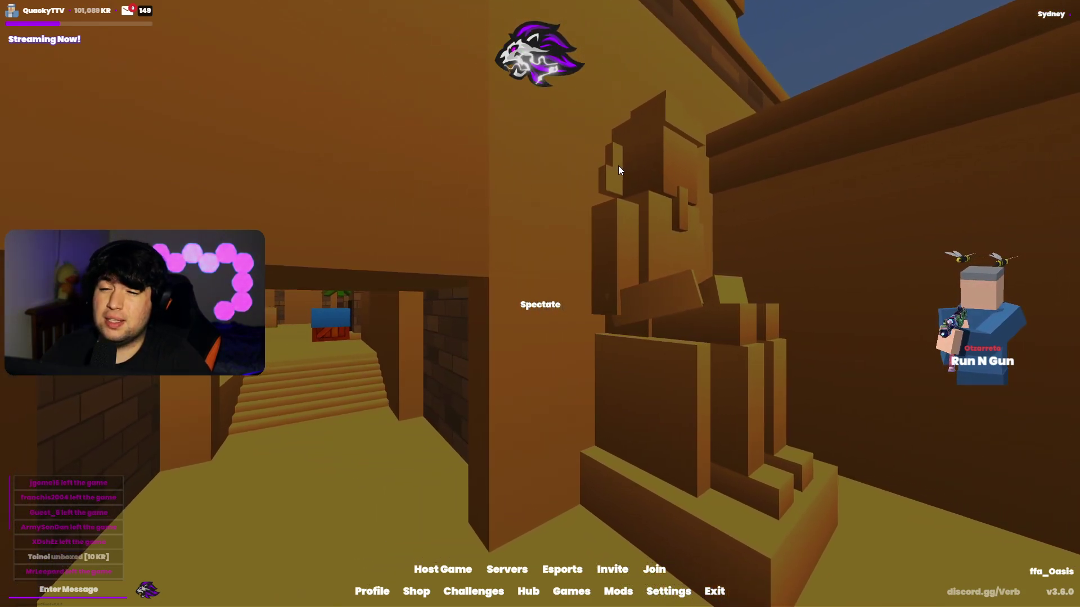
# Switch to spectating the match, then turn spectating back off.
pyautogui.moveTo(537, 60)
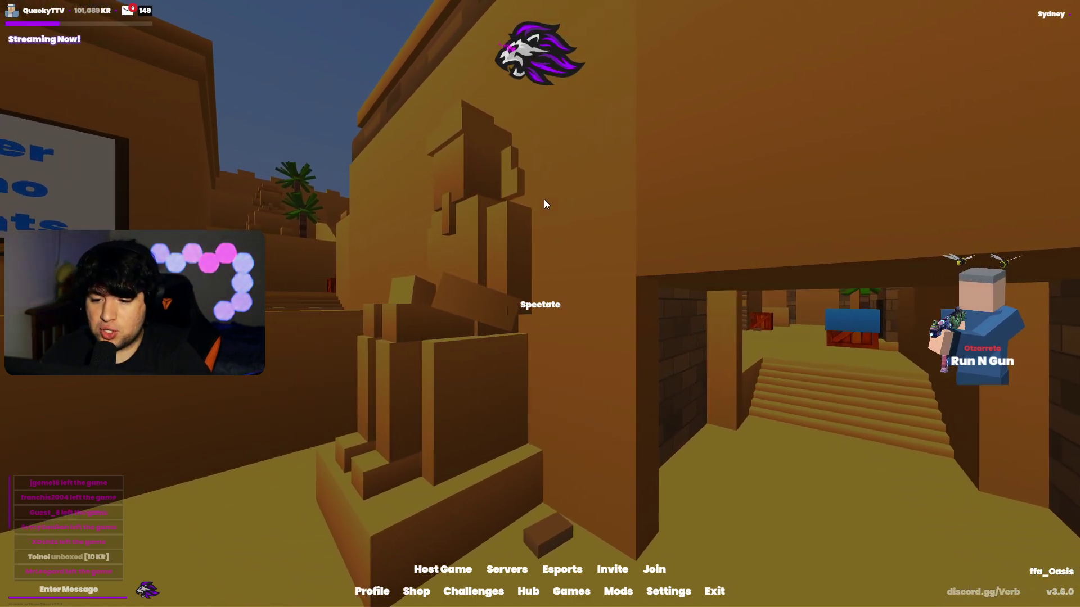
pyautogui.click(539, 304)
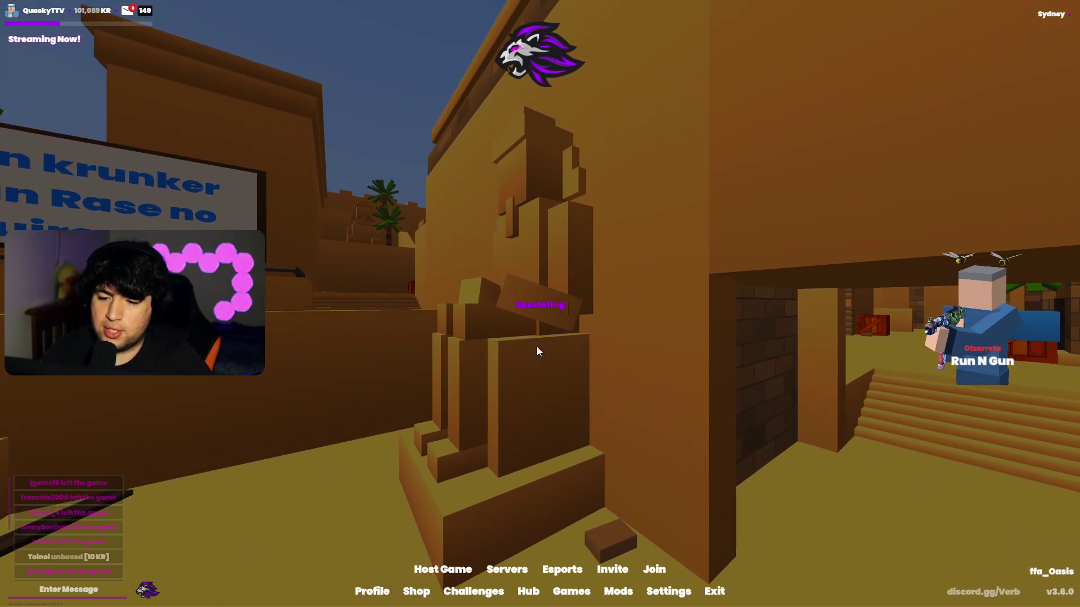
pyautogui.click(540, 307)
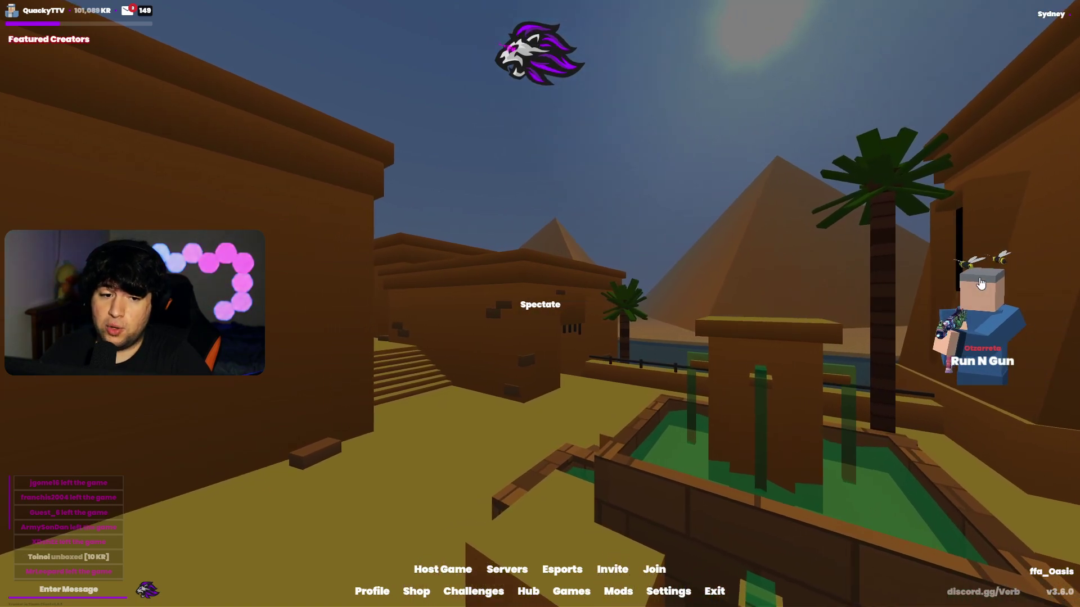
# Check the character loadout, then bring up the server-type chooser.
pyautogui.click(980, 283)
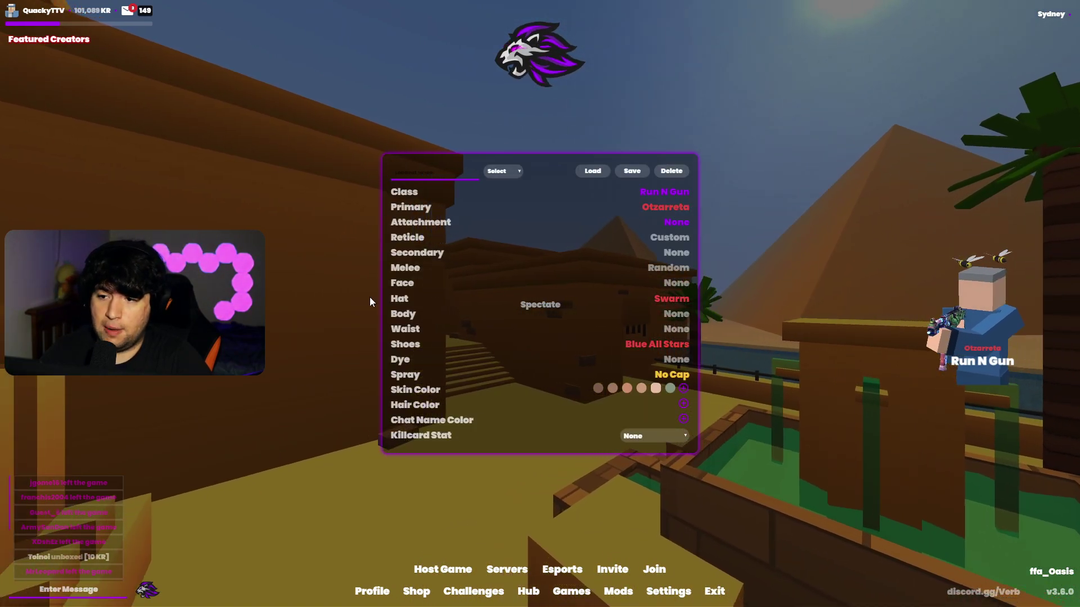
pyautogui.click(941, 358)
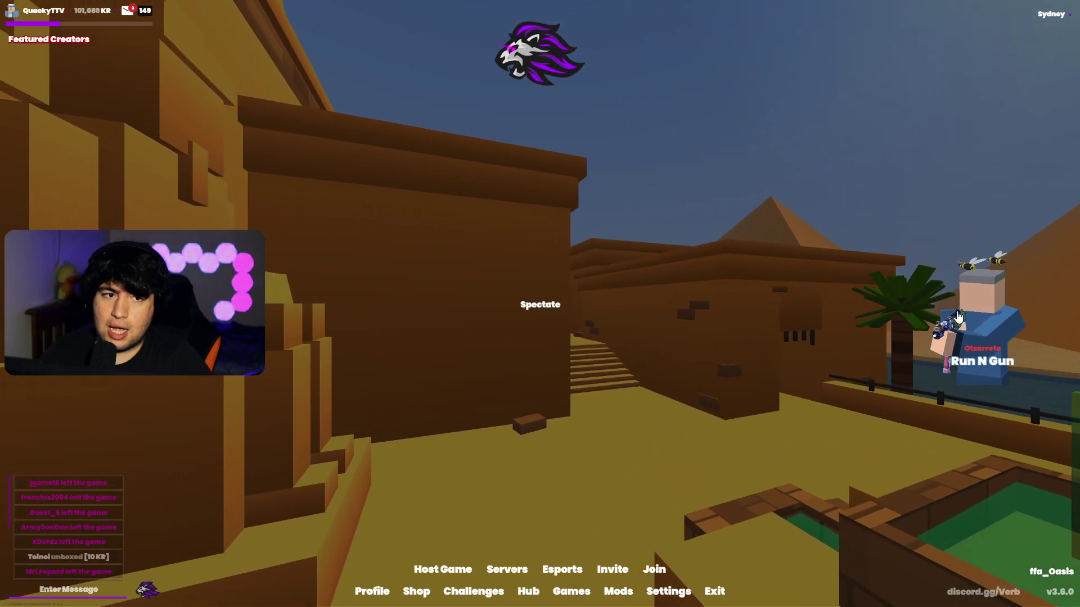
pyautogui.click(1051, 14)
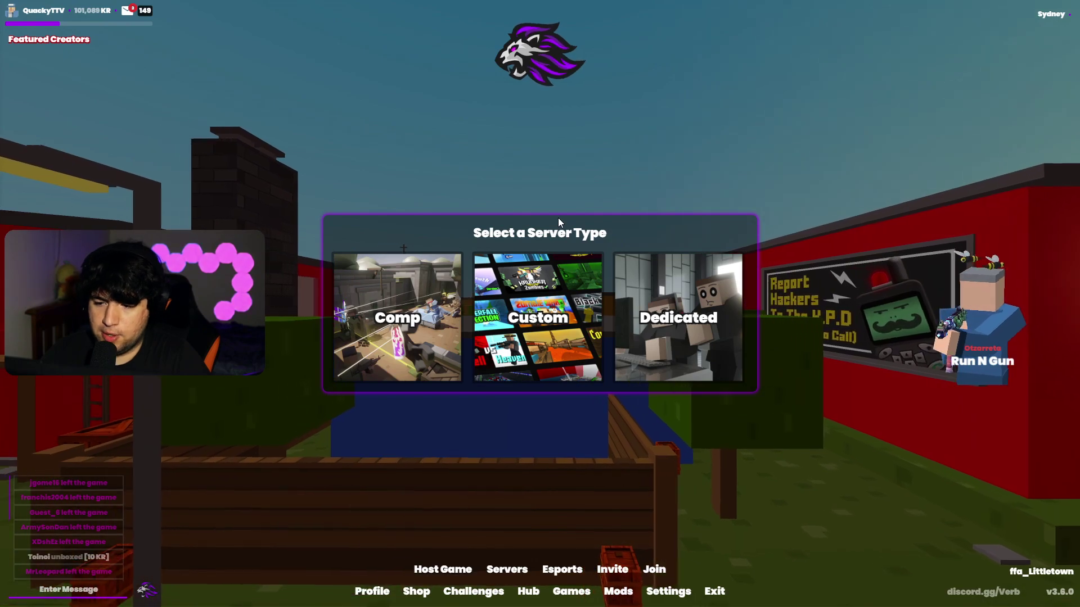
# Set up a Custom Free for All server on Littletown with Minutes at 0 and start it.
pyautogui.click(538, 317)
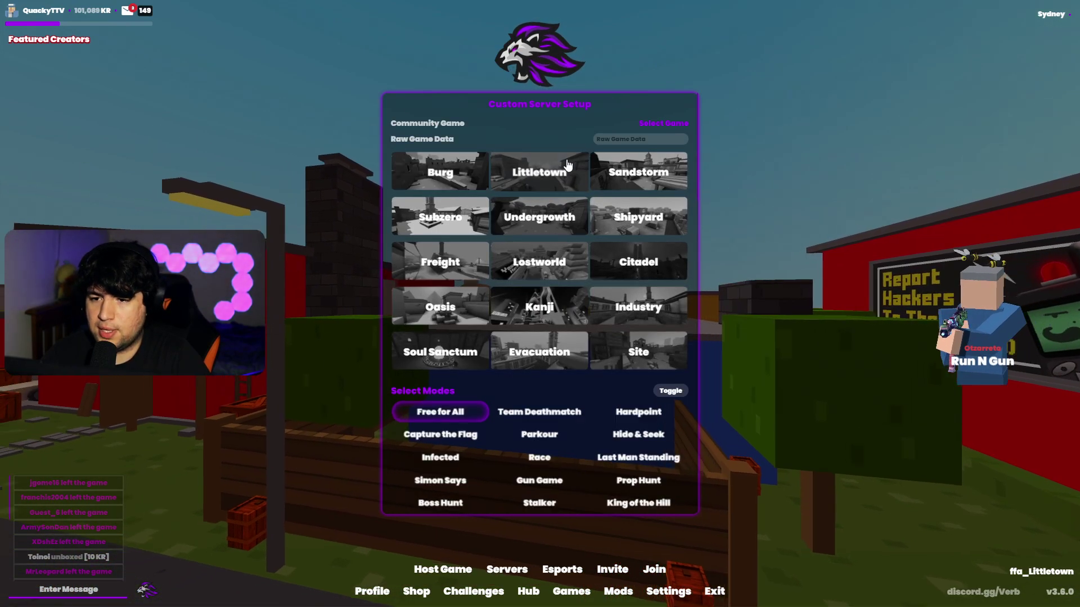
pyautogui.scroll(-4, 454, 269)
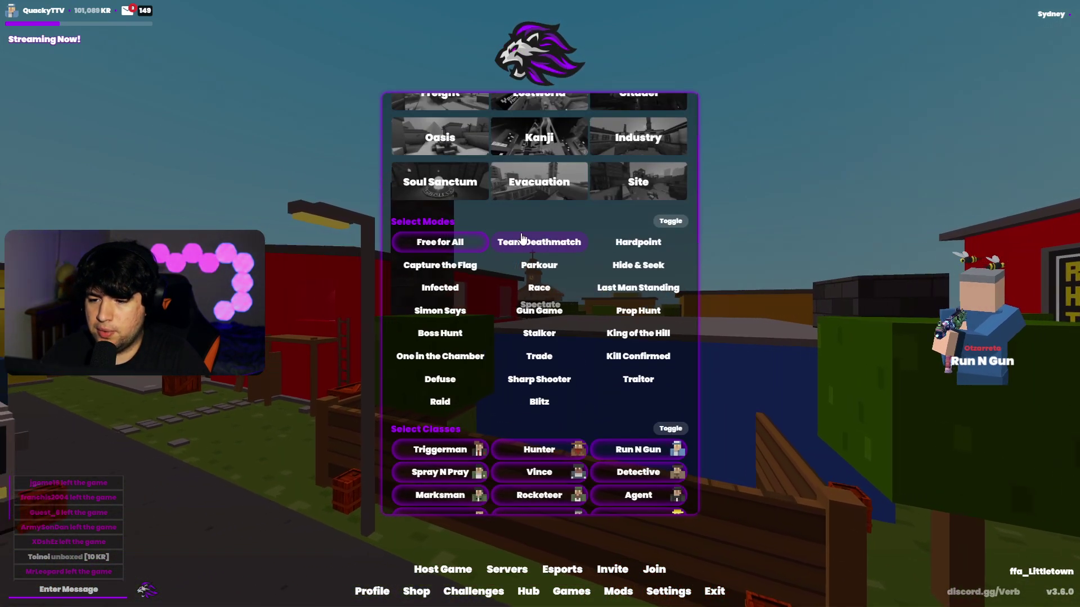
pyautogui.scroll(-1, 454, 269)
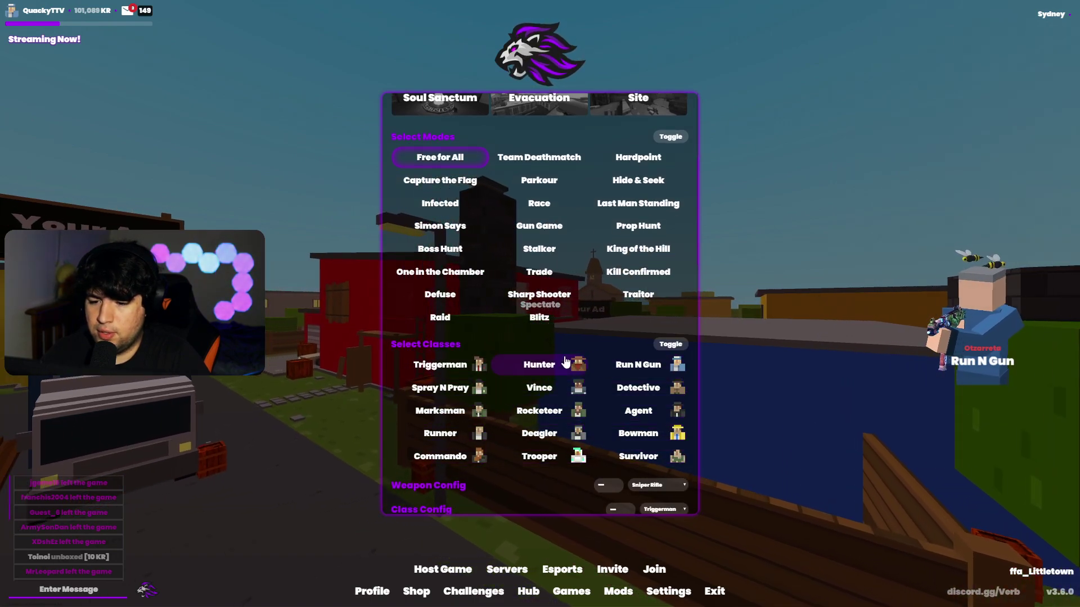
pyautogui.scroll(-6, 565, 362)
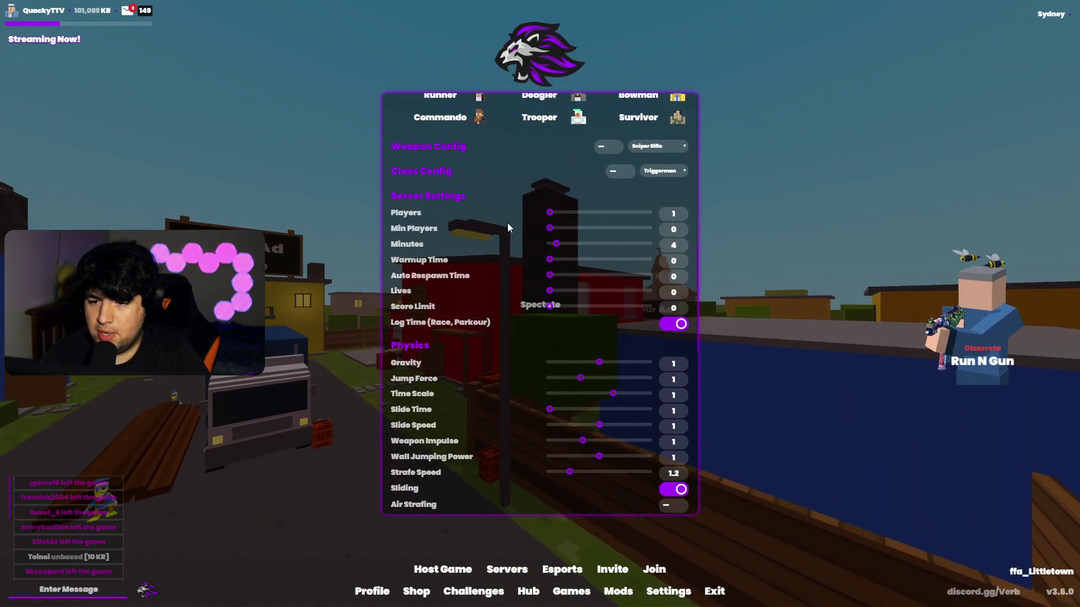
pyautogui.moveTo(555, 250); pyautogui.dragTo(534, 248)
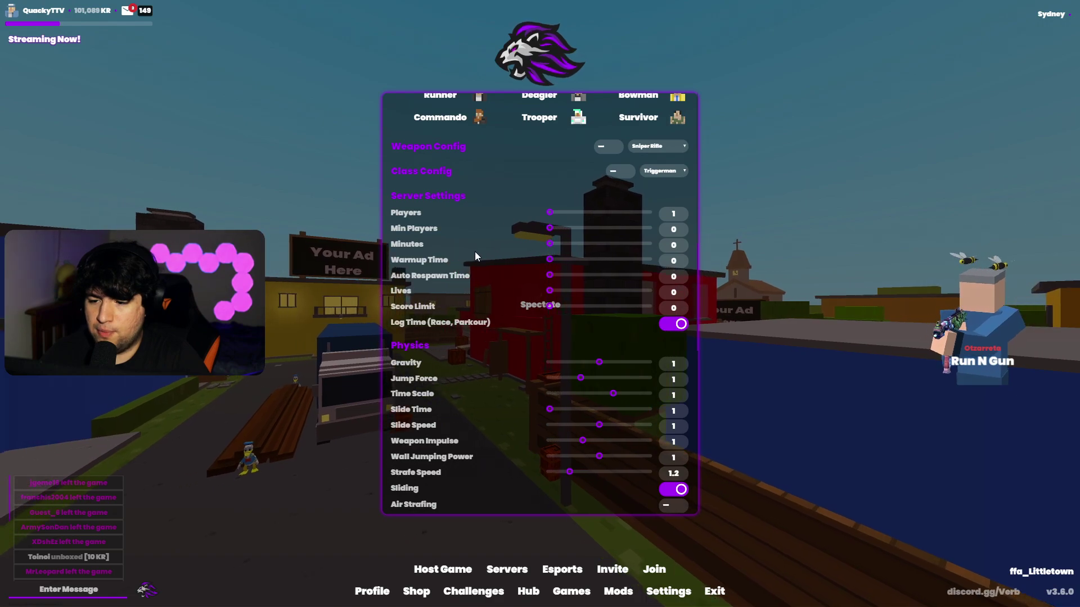
pyautogui.scroll(-4, 474, 252)
pyautogui.scroll(-7, 481, 228)
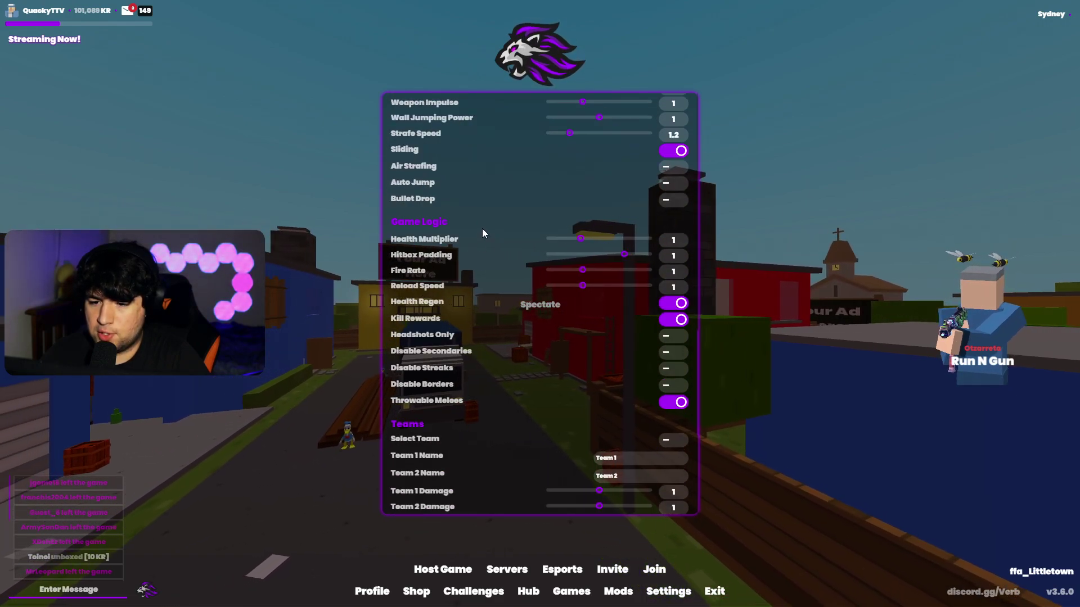
pyautogui.scroll(-10, 481, 228)
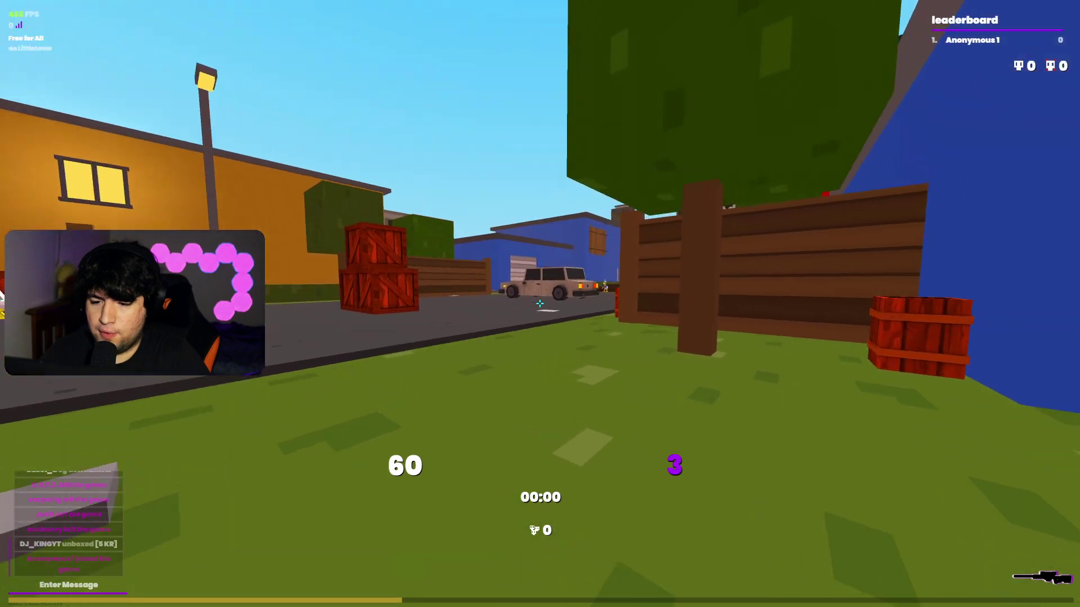
# Walk from the street past the billboard and around the blue building.
pyautogui.press('w')
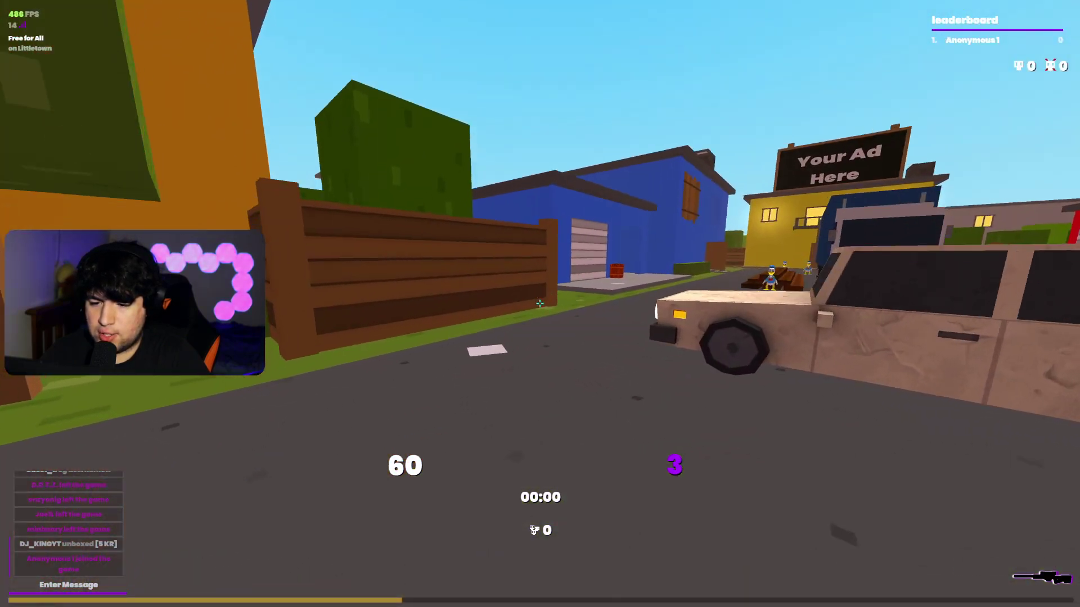
pyautogui.press('w')
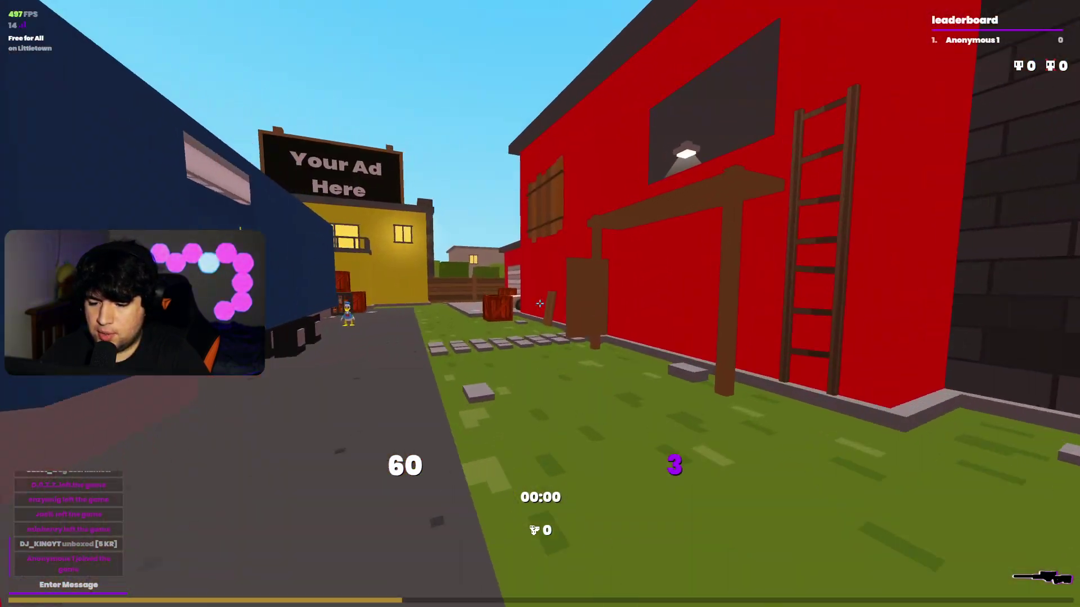
pyautogui.press('w')
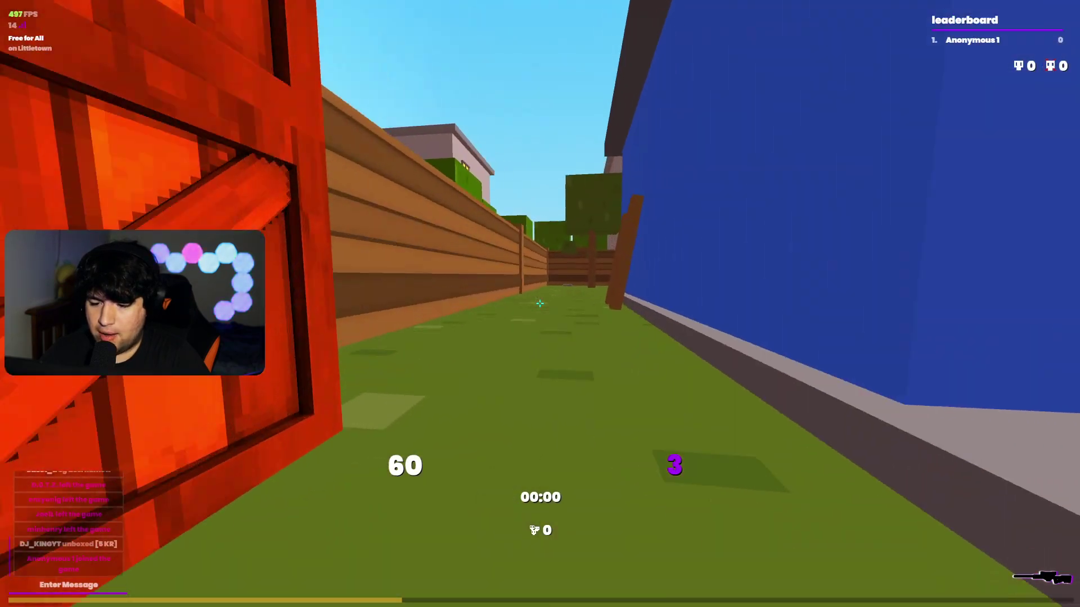
pyautogui.press('w')
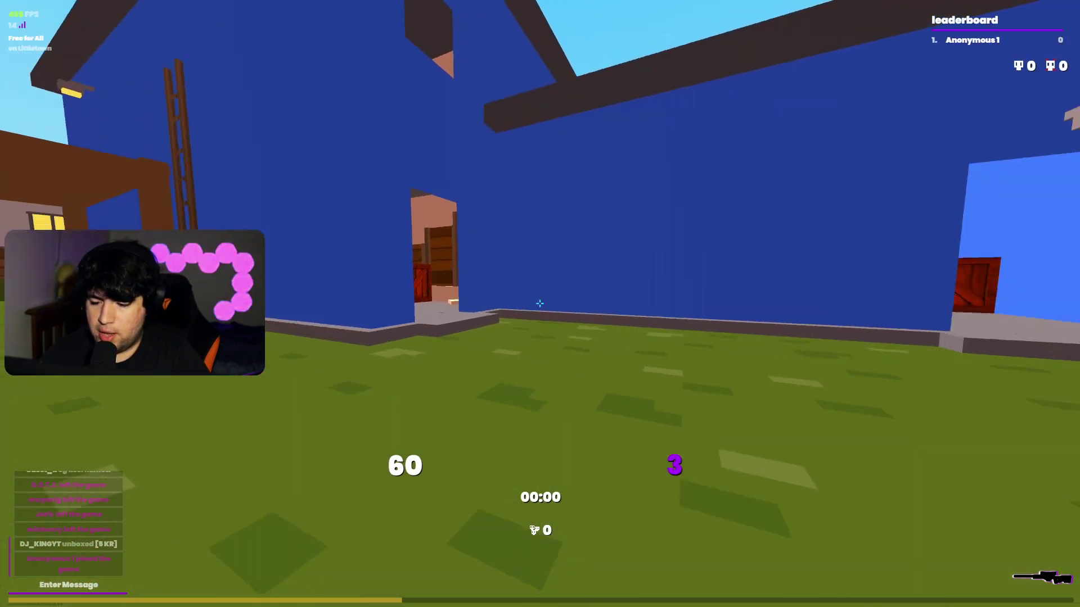
pyautogui.press('w')
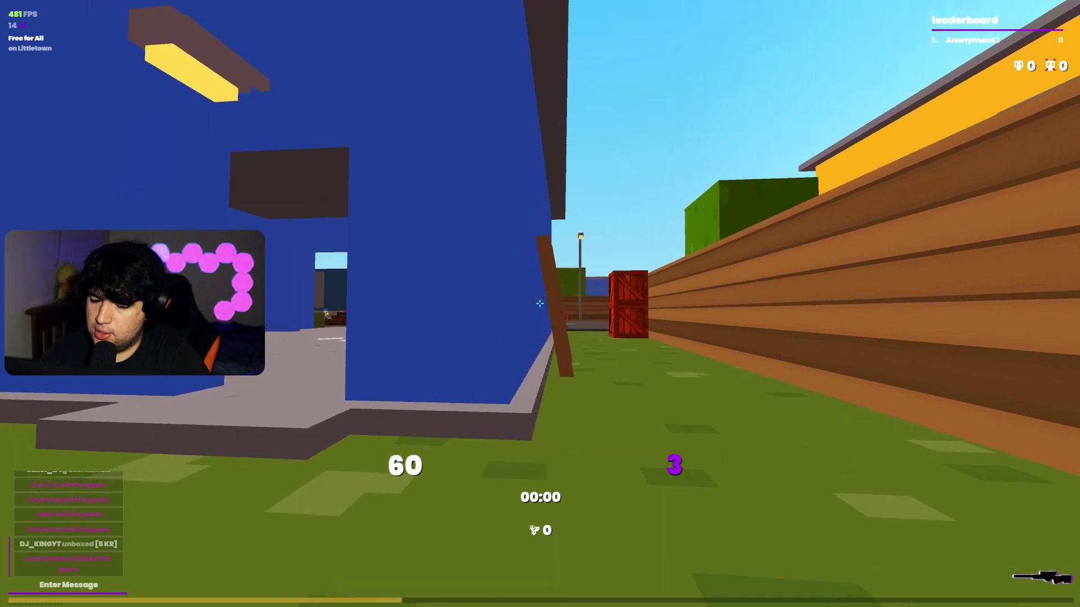
pyautogui.press('w')
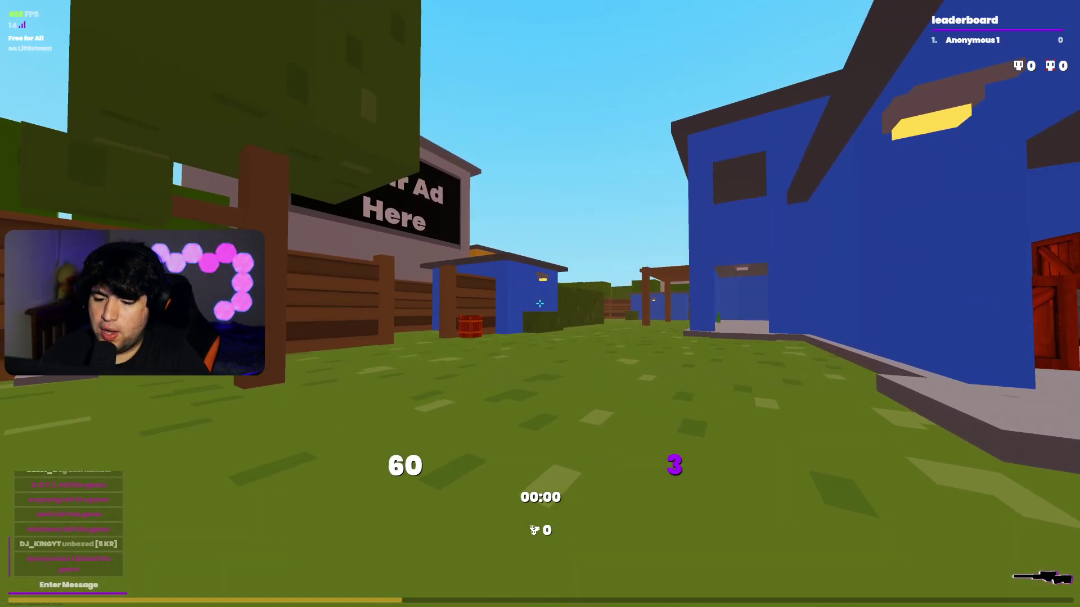
pyautogui.press('w')
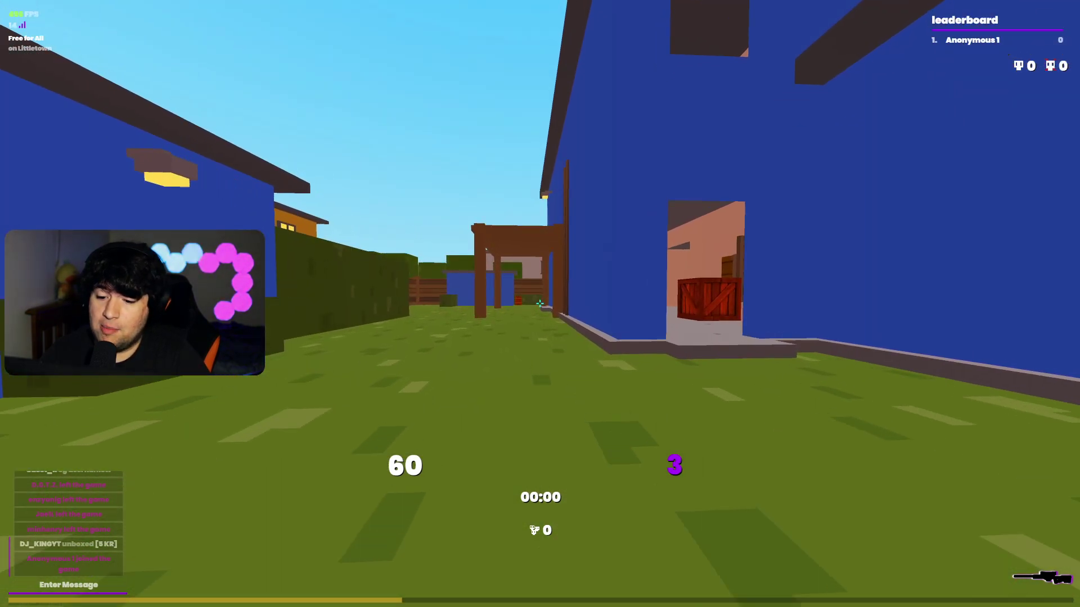
pyautogui.press('w')
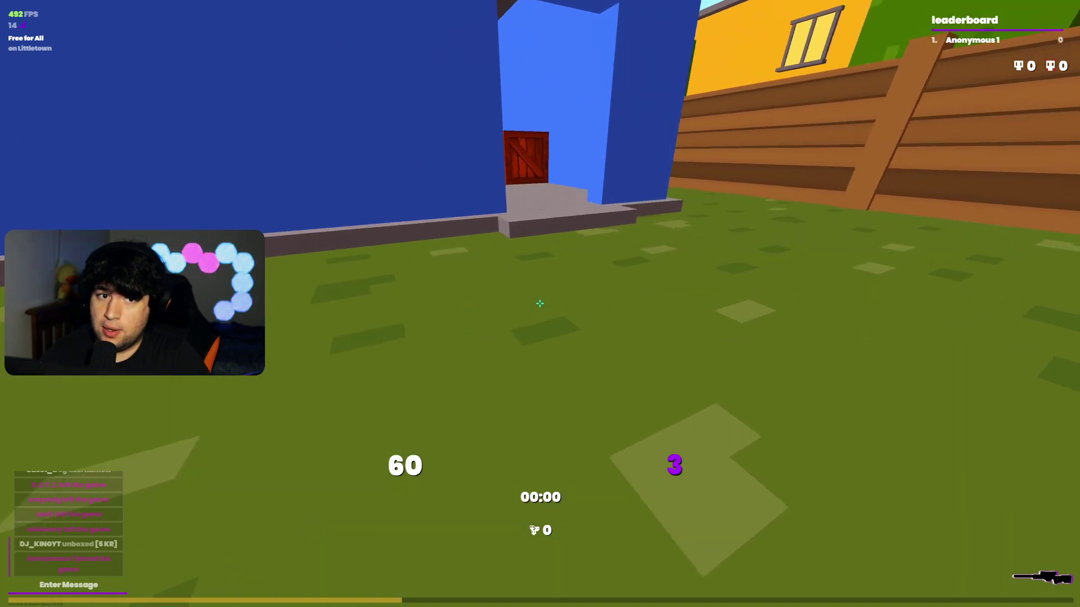
pyautogui.press('w')
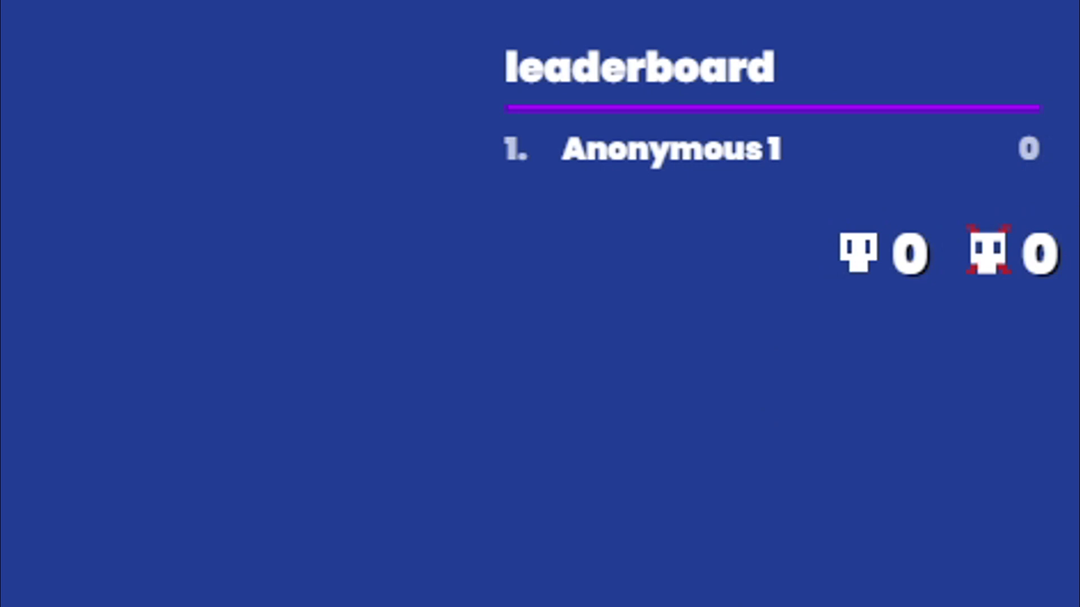
# Walk down the alley under the pergola, then quit to the Krunker Hub feed.
pyautogui.press('w')
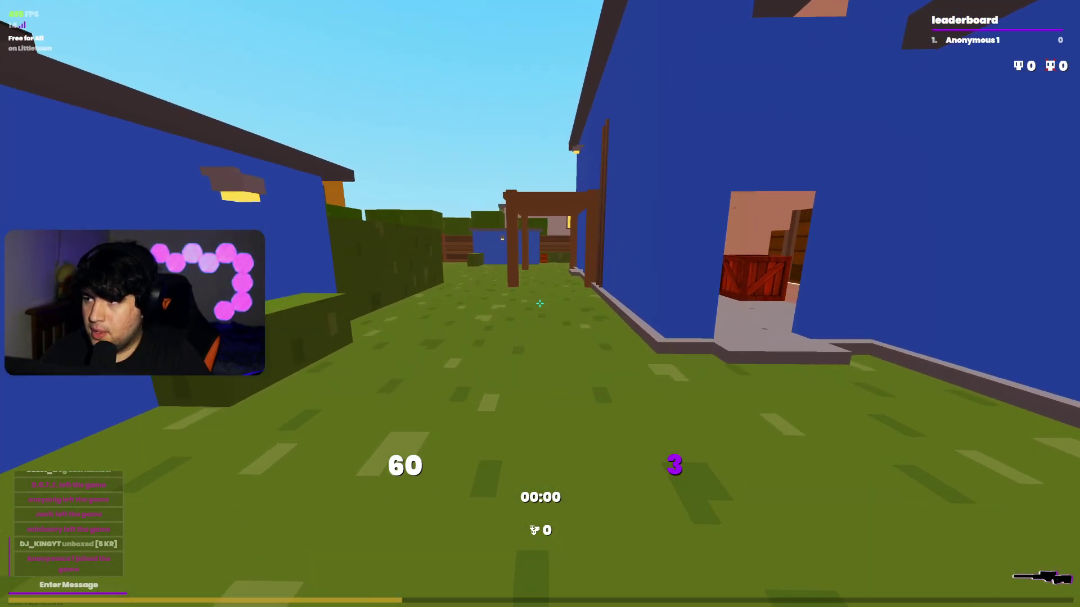
pyautogui.press('w')
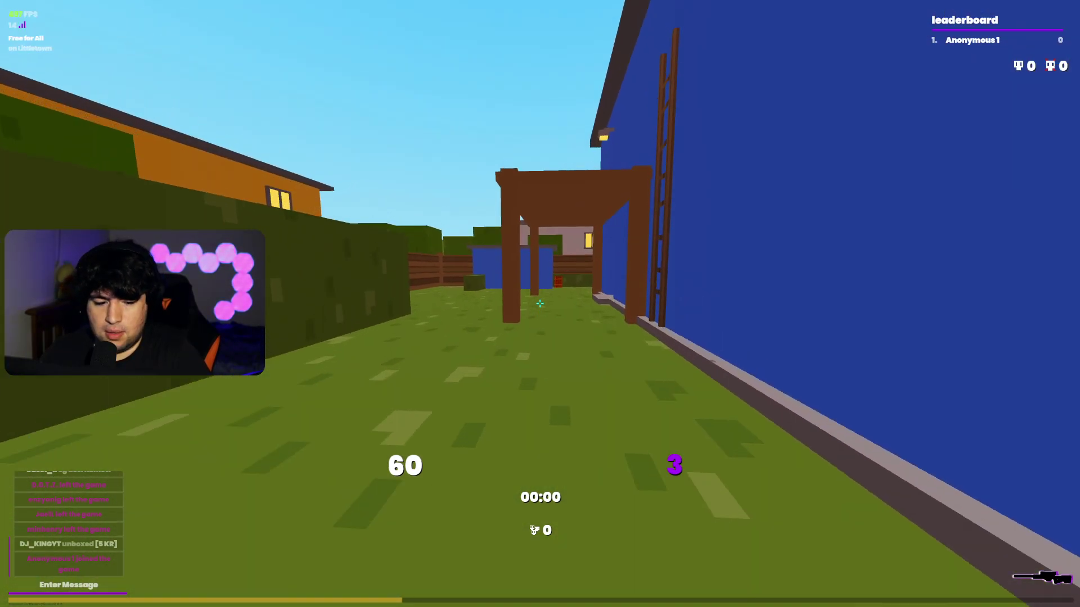
pyautogui.press('w')
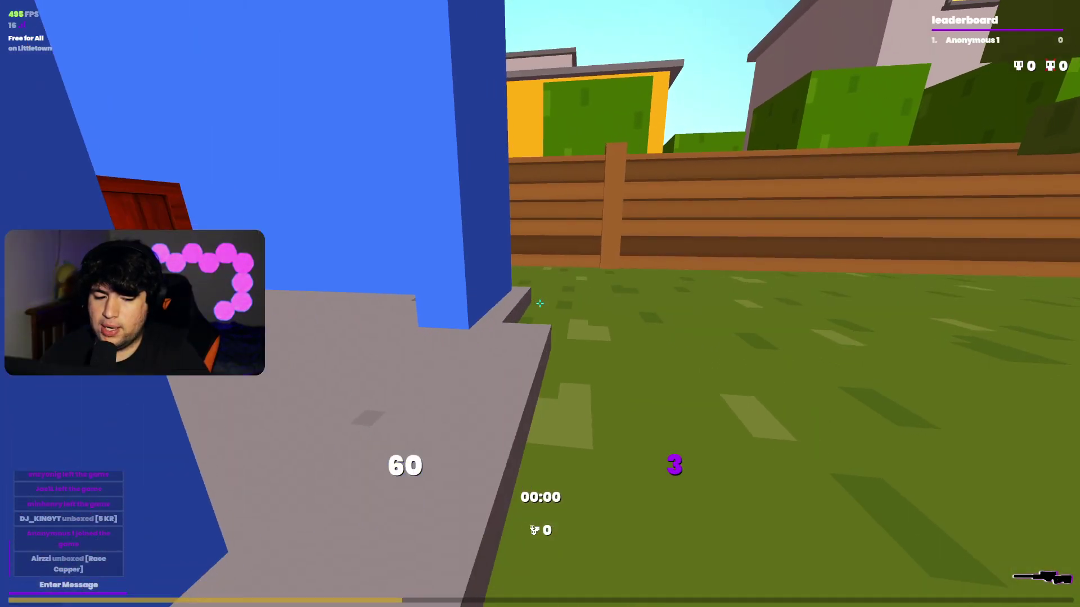
pyautogui.press('Escape')
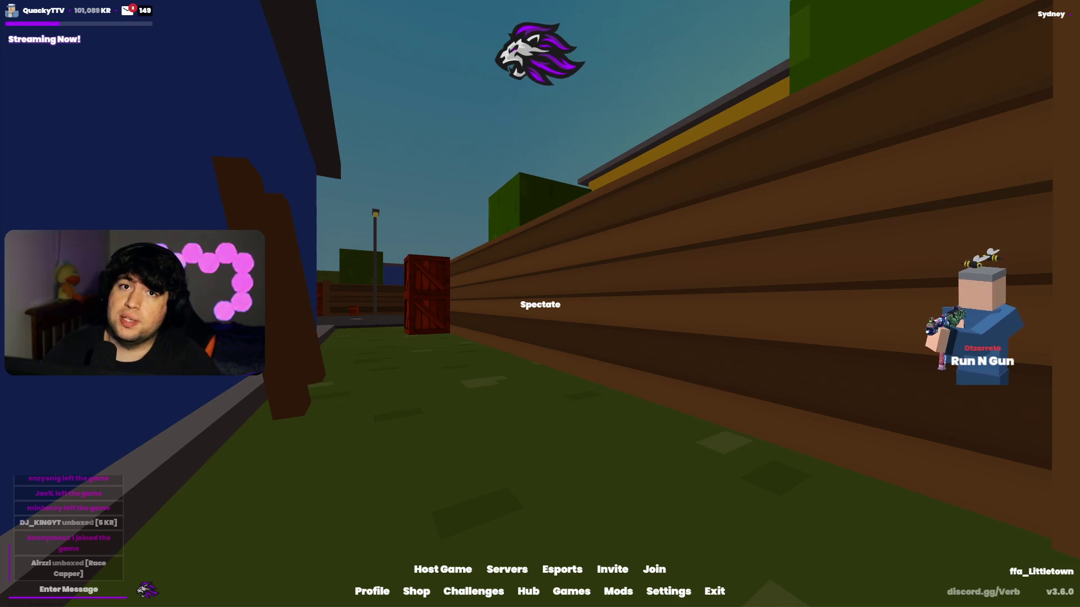
pyautogui.click(528, 591)
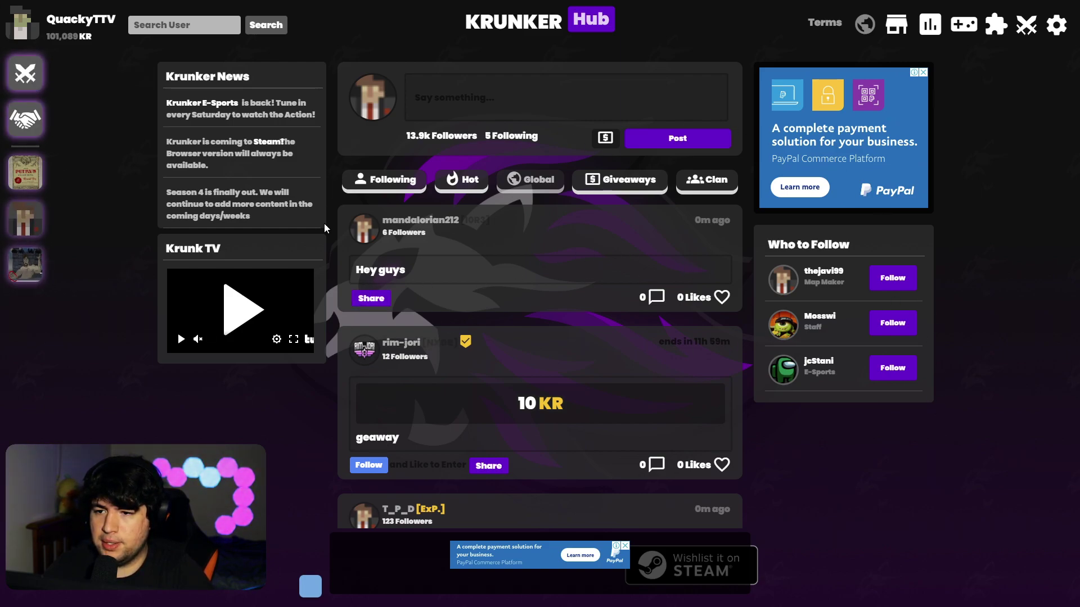
# Browse the Hub feed, then search Search User for a player's username.
pyautogui.scroll(-1, 626, 257)
pyautogui.scroll(1, 625, 257)
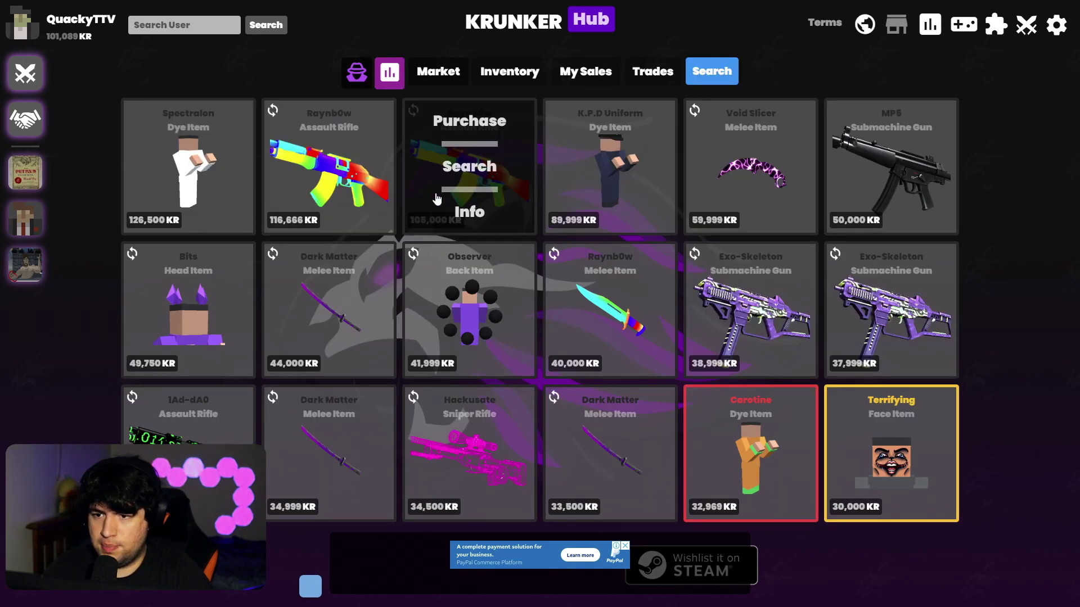
pyautogui.scroll(-2, 181, 310)
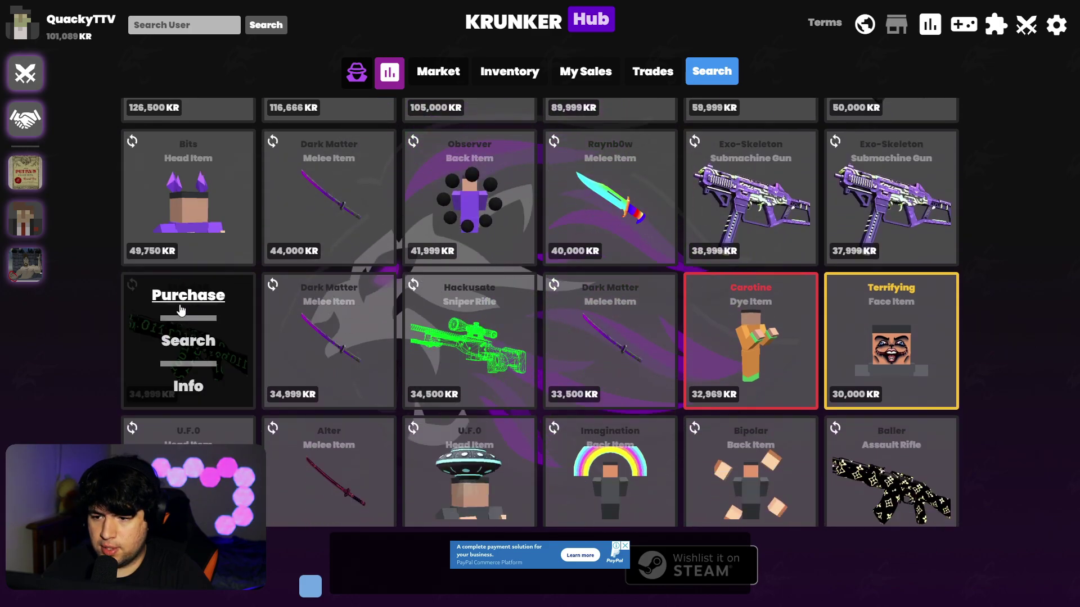
pyautogui.scroll(-2, 181, 310)
pyautogui.scroll(4, 674, 349)
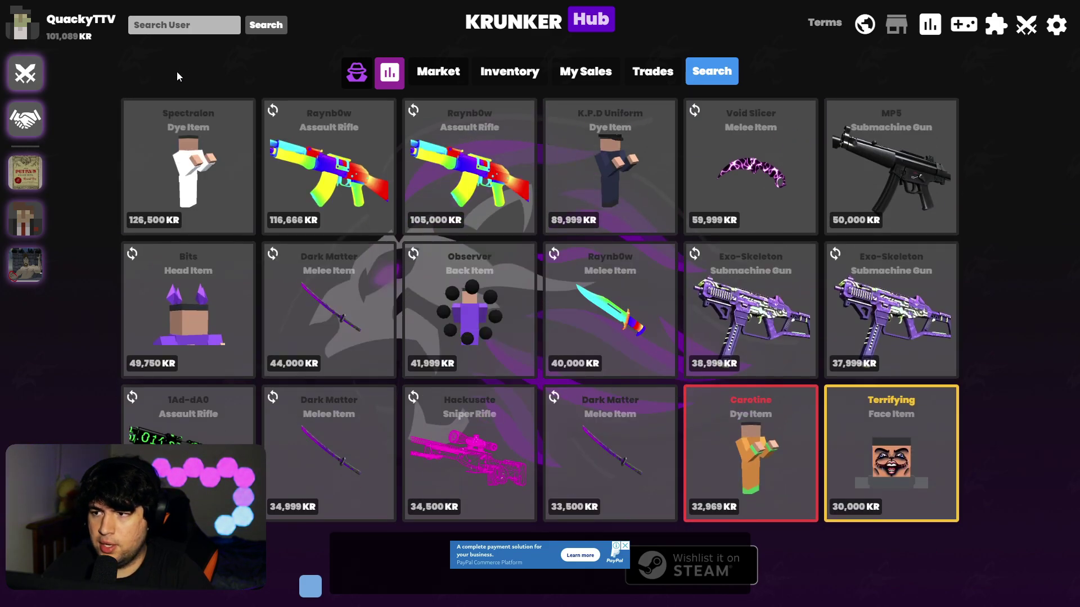
pyautogui.click(205, 27)
pyautogui.write('quacky')
pyautogui.press('Return')
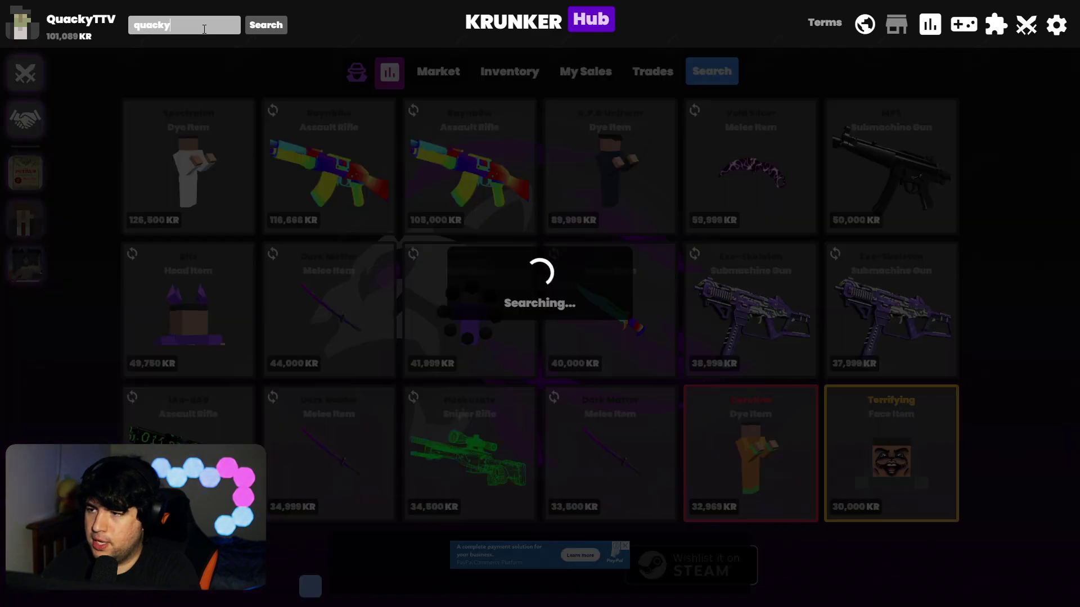
# Scroll the player's profile to view Overall Stats and the market Sales chart.
pyautogui.scroll(-5, 363, 145)
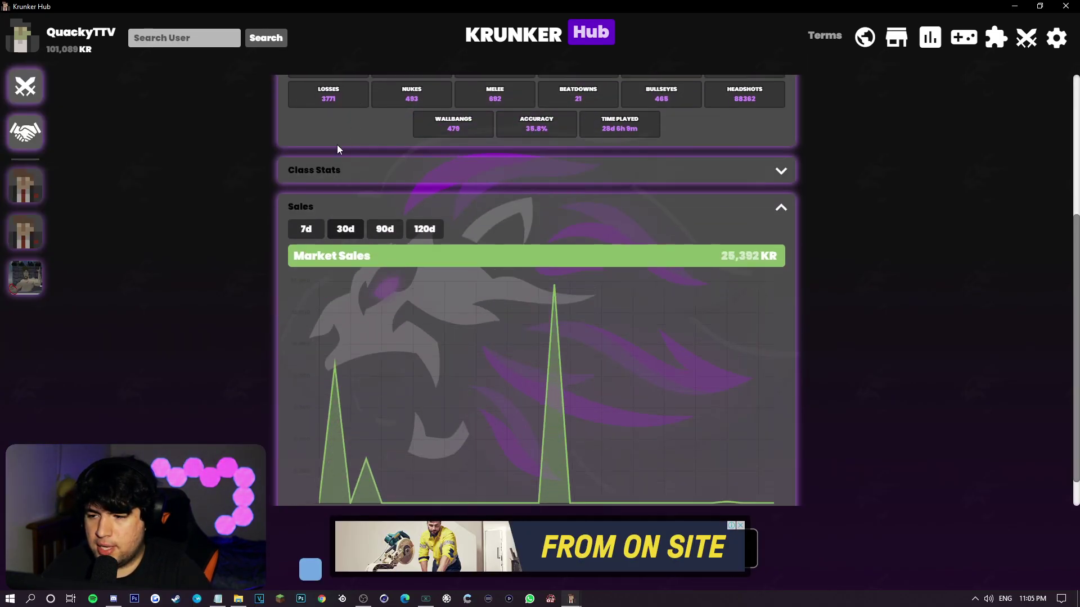
pyautogui.scroll(2, 343, 398)
pyautogui.scroll(3, 733, 389)
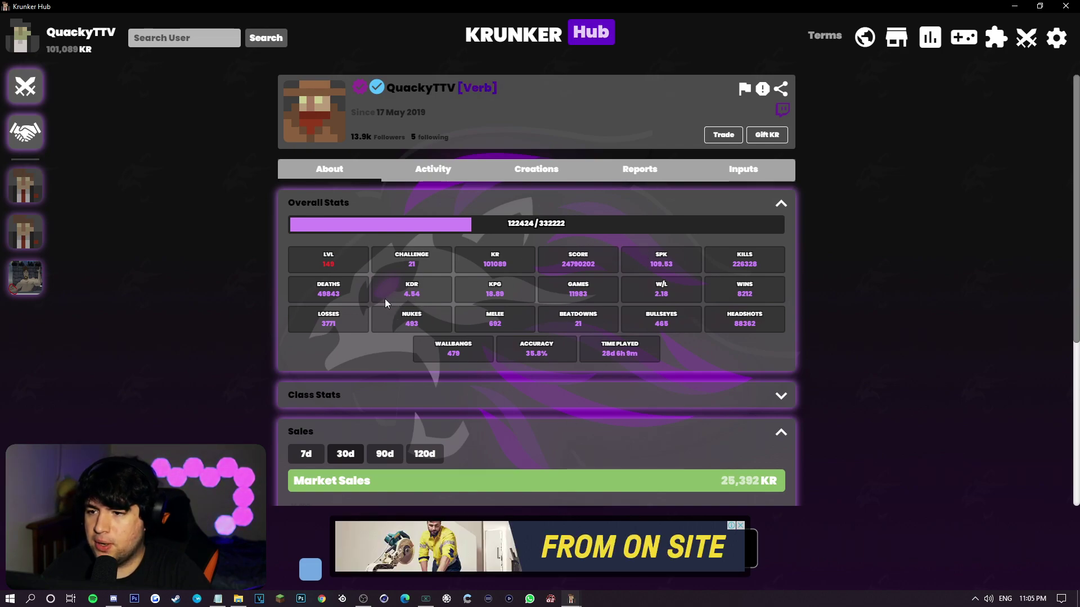
pyautogui.scroll(-5, 272, 393)
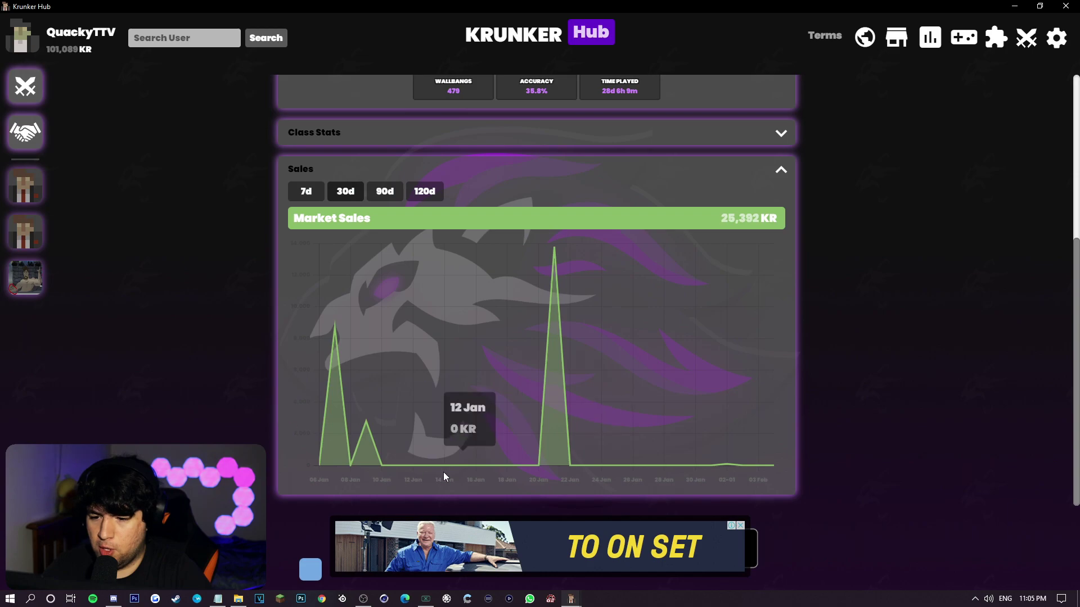
pyautogui.scroll(2, 826, 417)
pyautogui.scroll(3, 827, 422)
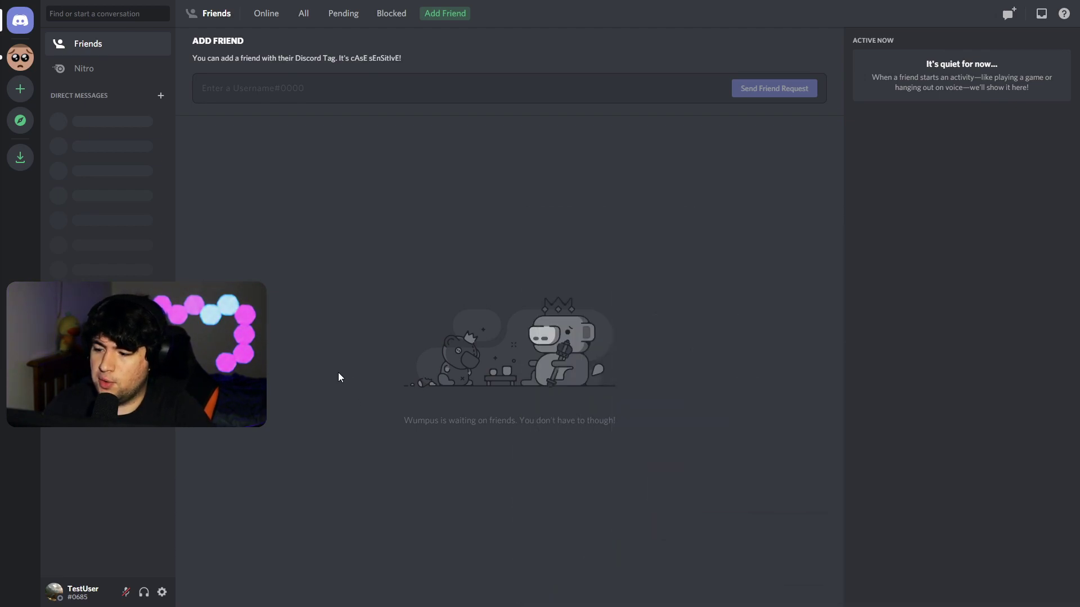
# Join the Verb server with its invite and dismiss the welcome screen.
pyautogui.click(20, 89)
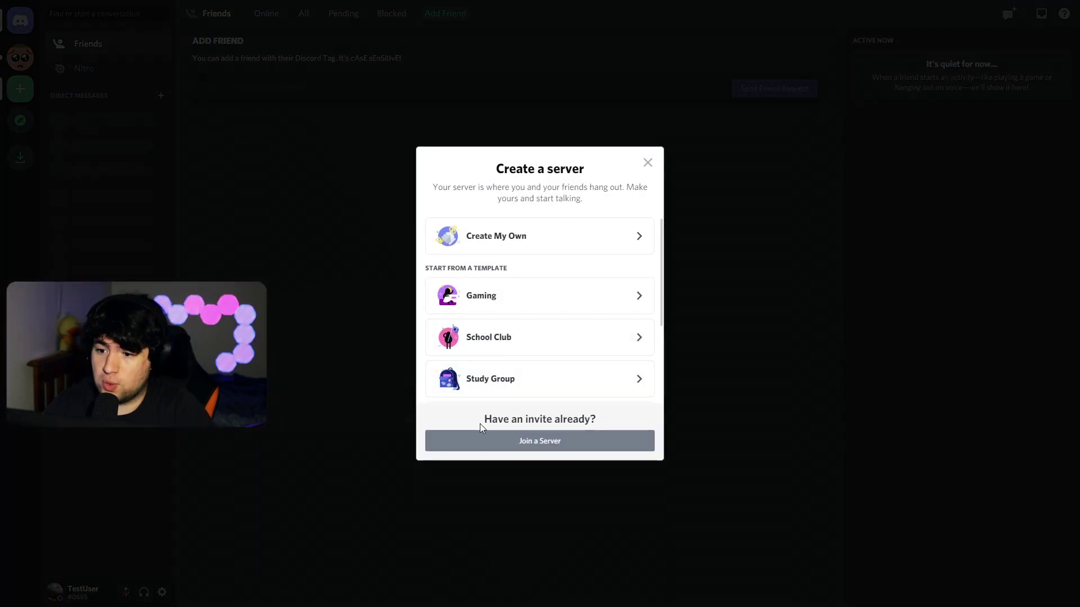
pyautogui.click(522, 441)
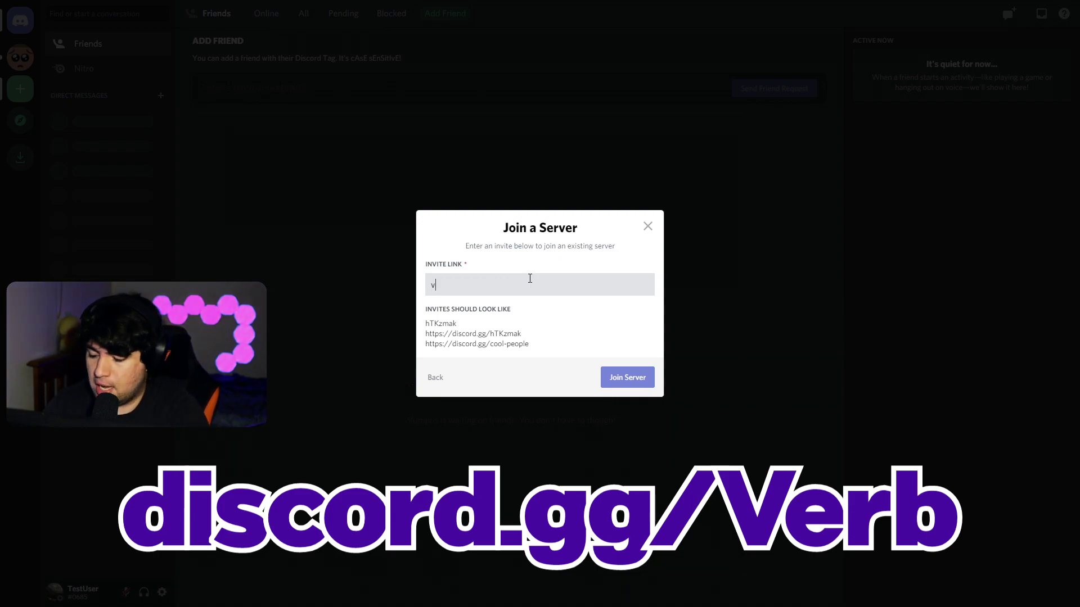
pyautogui.click(618, 378)
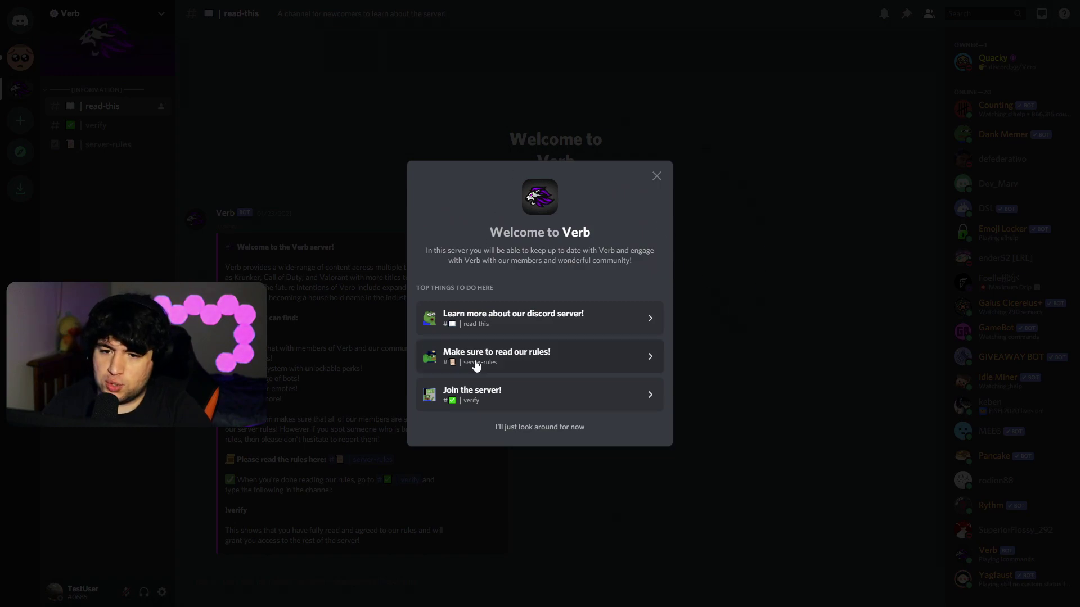
pyautogui.click(656, 178)
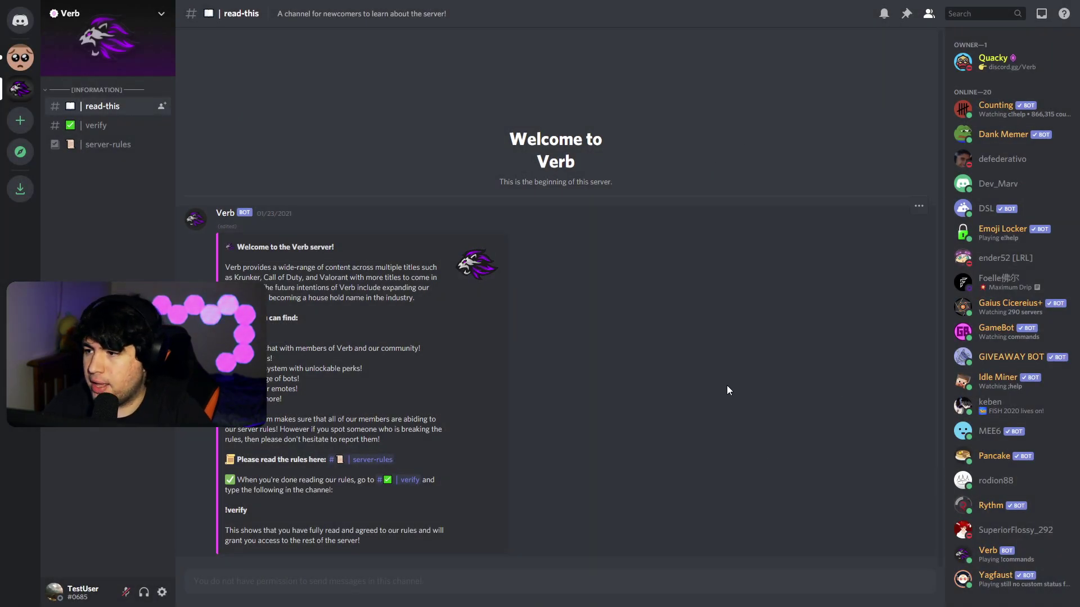
# Verify on the server by sending !verify in the verify channel.
pyautogui.click(108, 145)
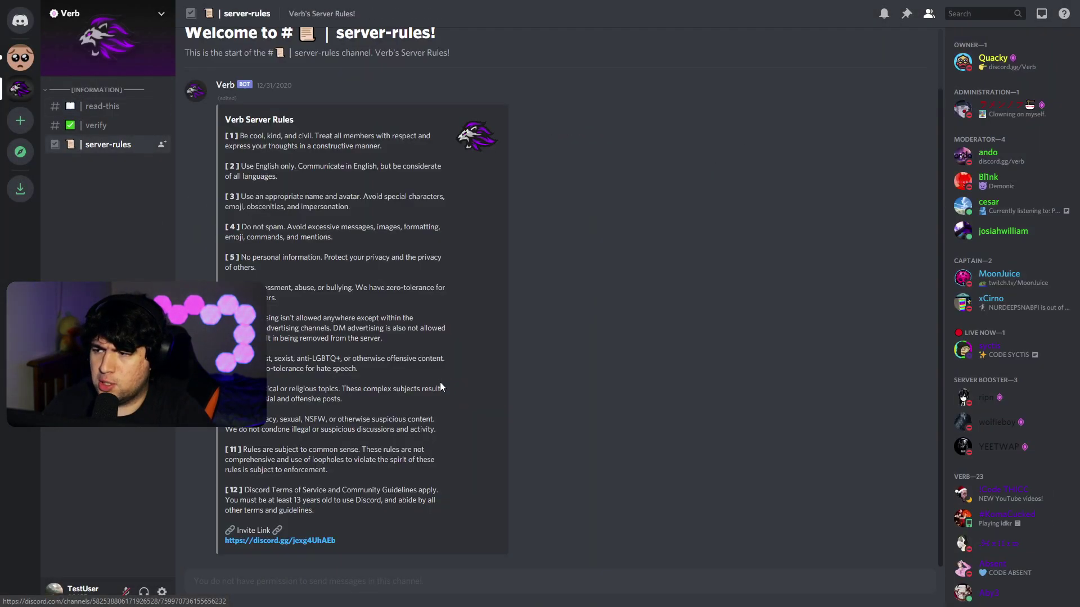
pyautogui.click(97, 128)
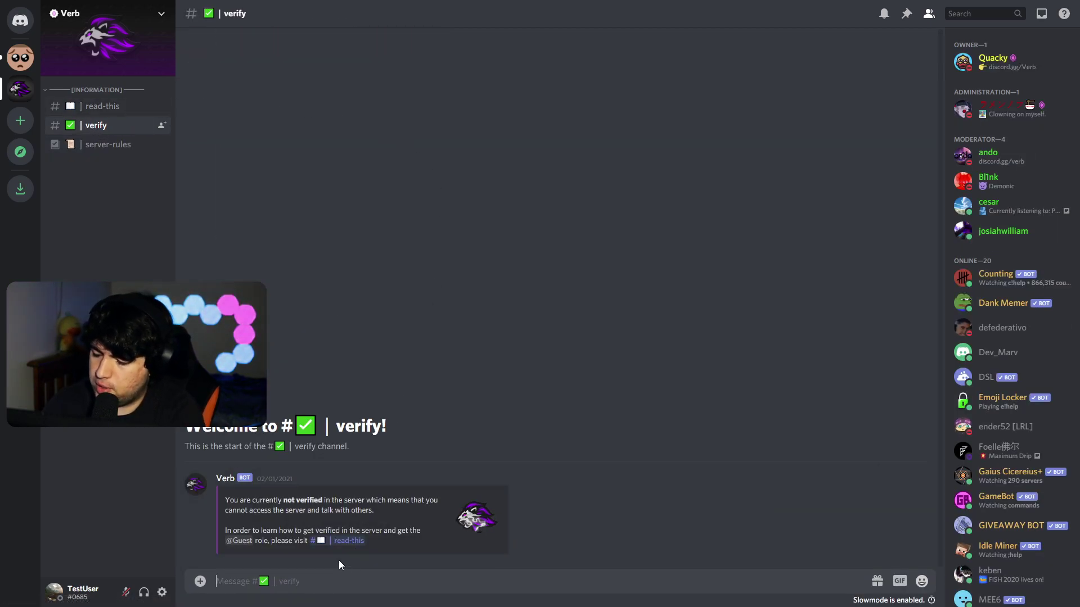
pyautogui.write('!verify')
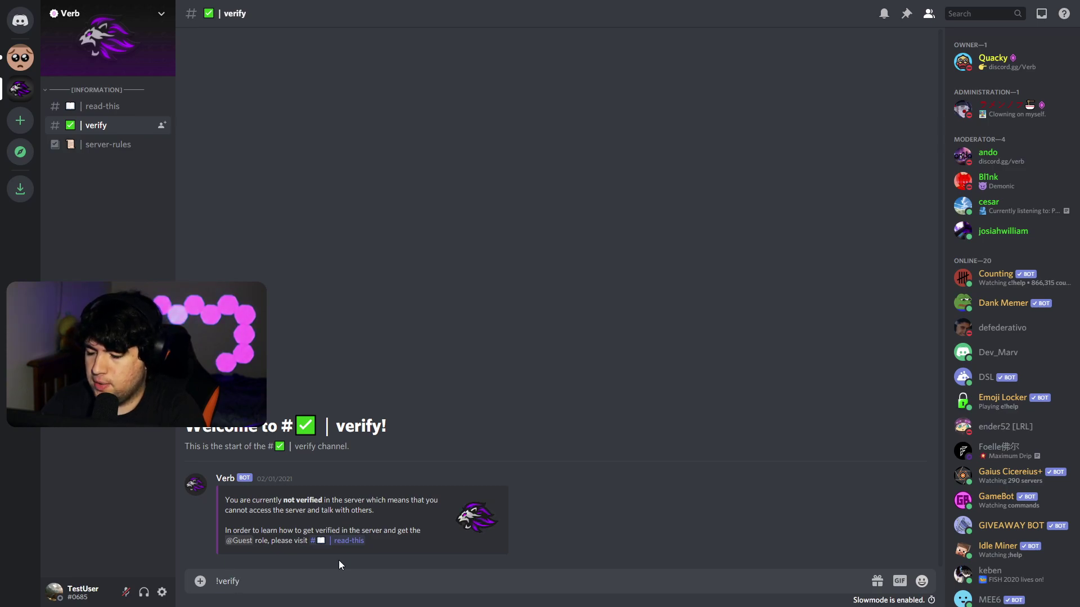
pyautogui.press('Return')
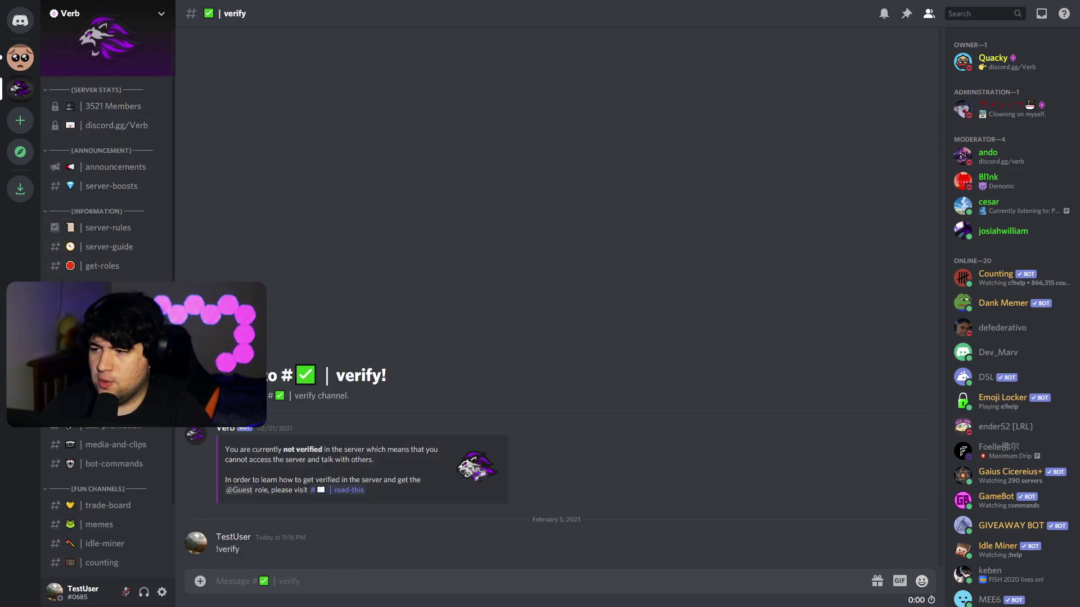
pyautogui.click(98, 167)
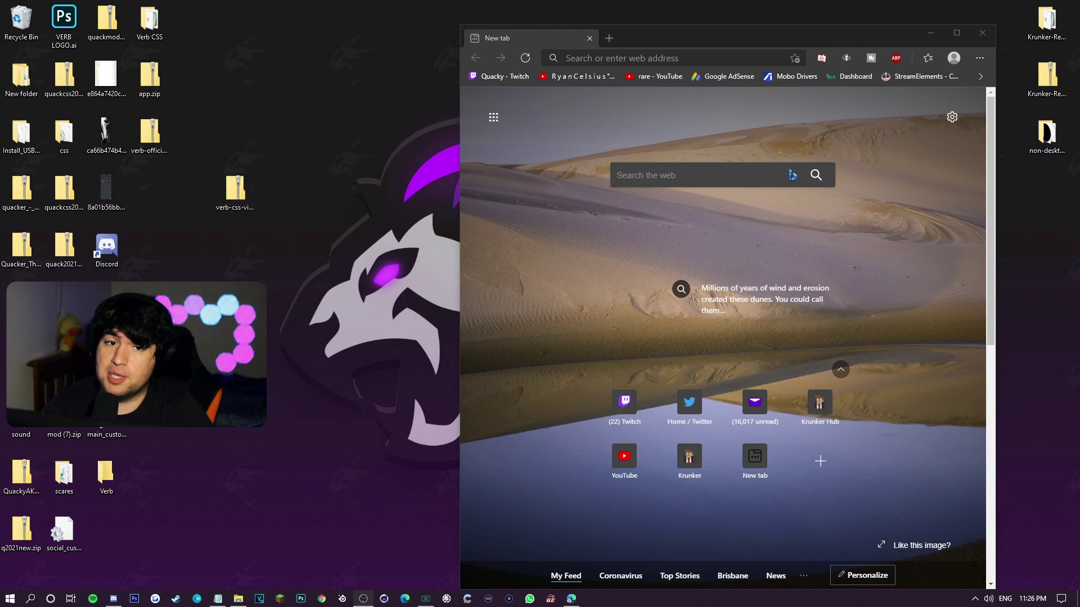
# Bring up Microsoft Edge's main options menu.
pyautogui.click(980, 58)
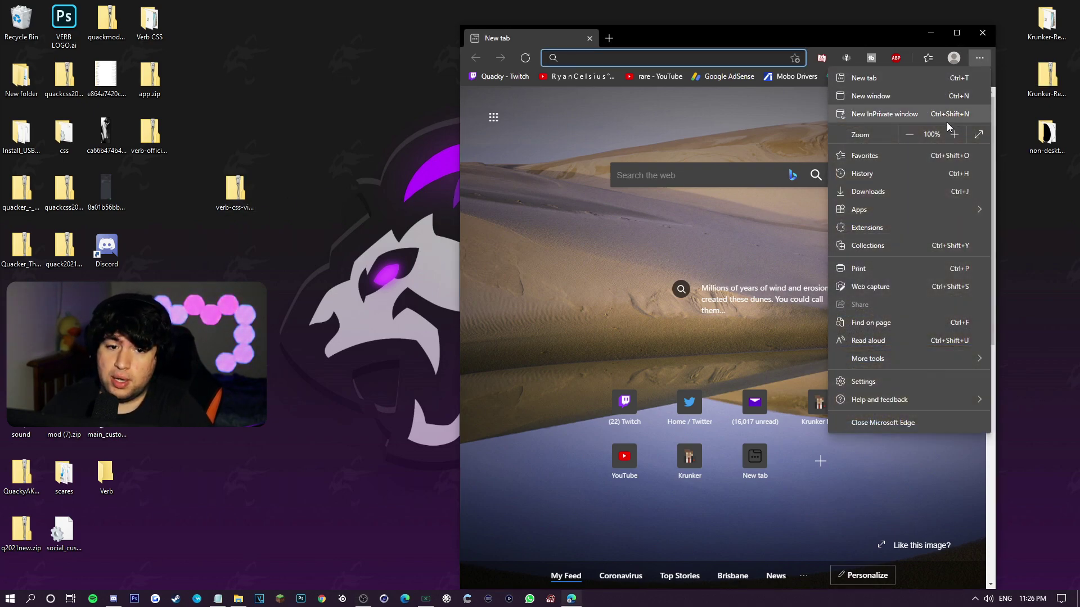
# Install verb-css-video.zip by dragging it from the desktop onto Edge's Extensions page.
pyautogui.click(895, 228)
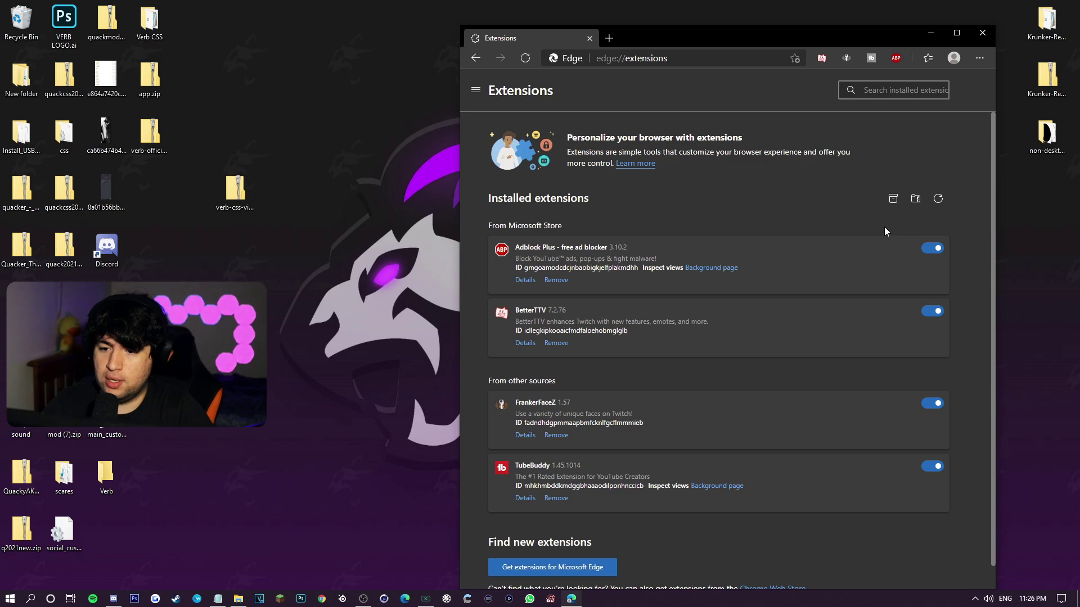
pyautogui.scroll(-1, 822, 217)
pyautogui.click(955, 33)
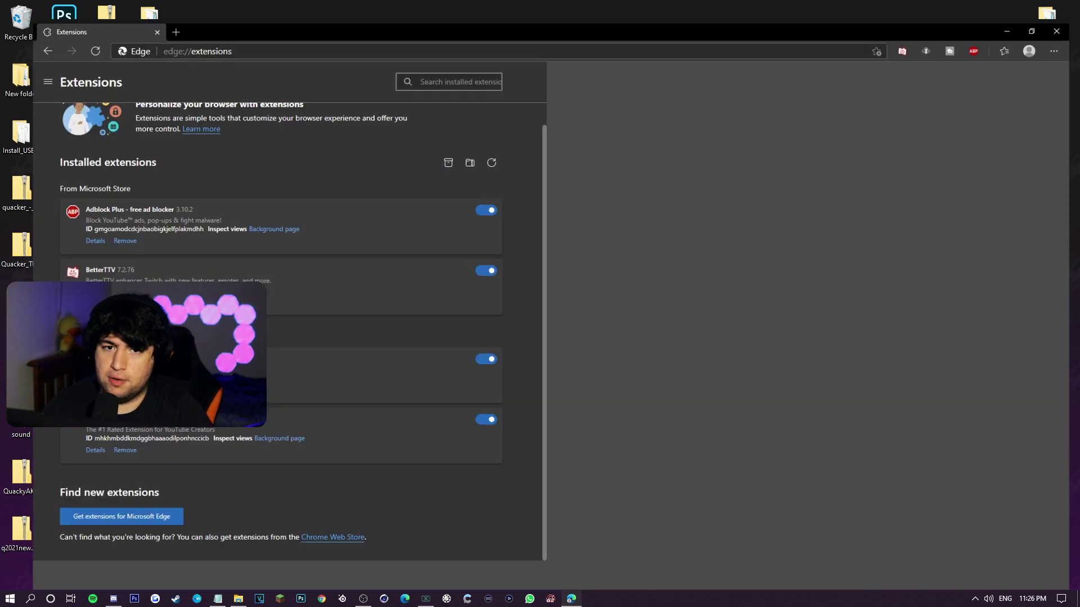
pyautogui.doubleClick(679, 9)
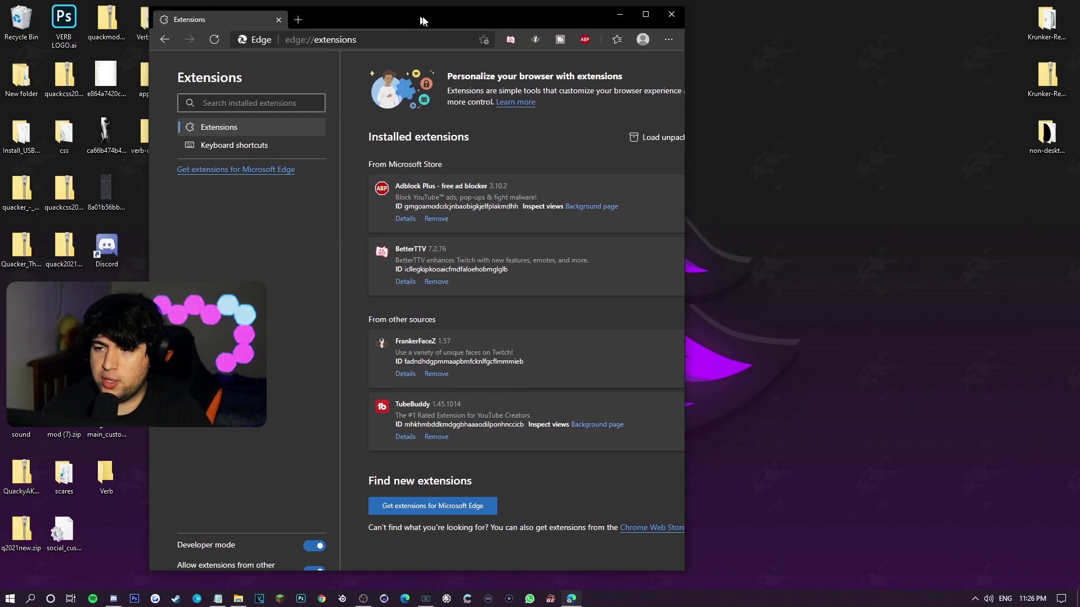
pyautogui.click(235, 191)
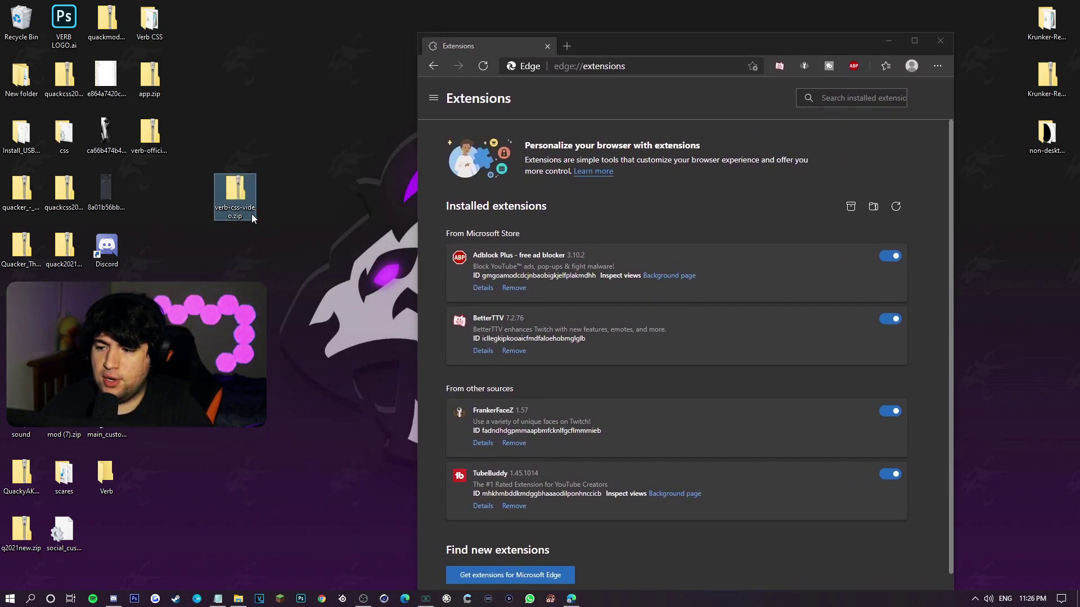
pyautogui.moveTo(241, 194); pyautogui.dragTo(685, 303)
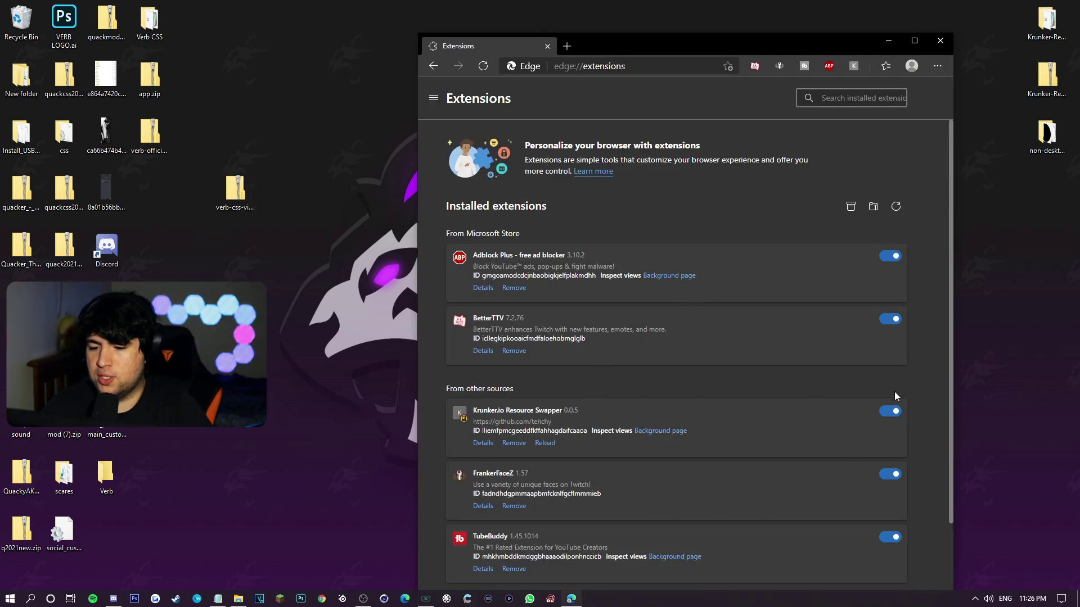
pyautogui.click(568, 46)
# Load the krunker.io game by entering krunker in the address bar.
pyautogui.write('krunker')
pyautogui.press('Return')
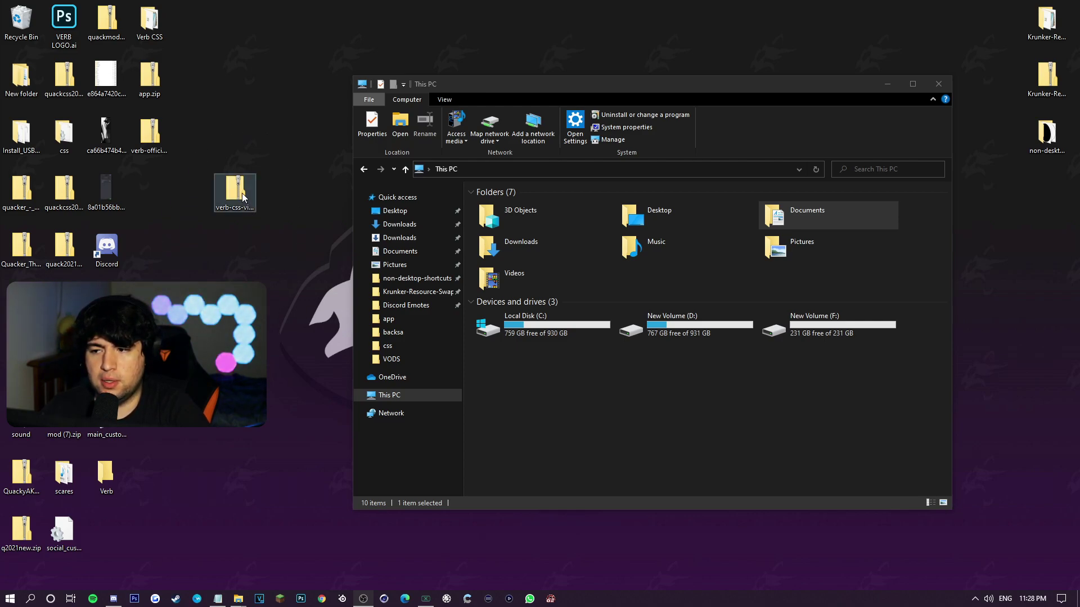
# Open verb-css-video.zip and clear the old files out of Documents\KrunkerResourceSwapper.
pyautogui.moveTo(244, 197); pyautogui.dragTo(287, 196)
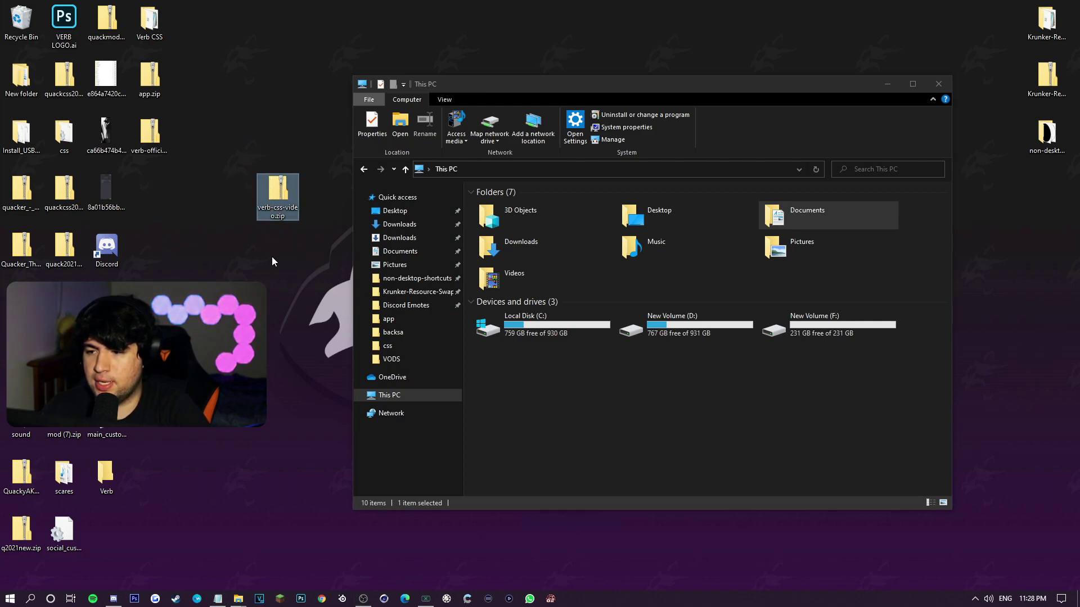
pyautogui.doubleClick(280, 198)
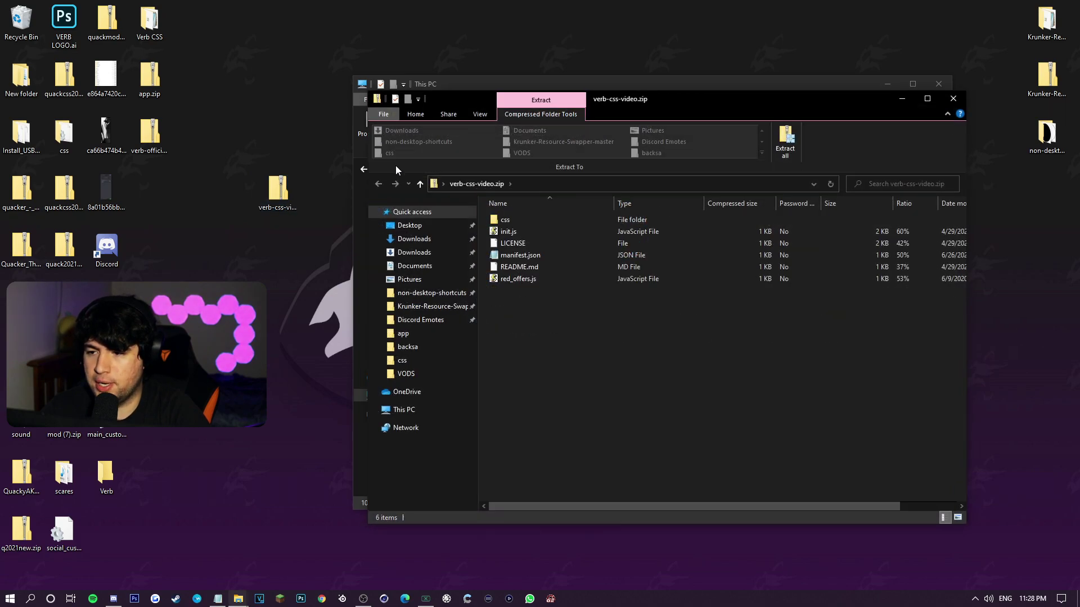
pyautogui.moveTo(666, 106); pyautogui.dragTo(301, 185)
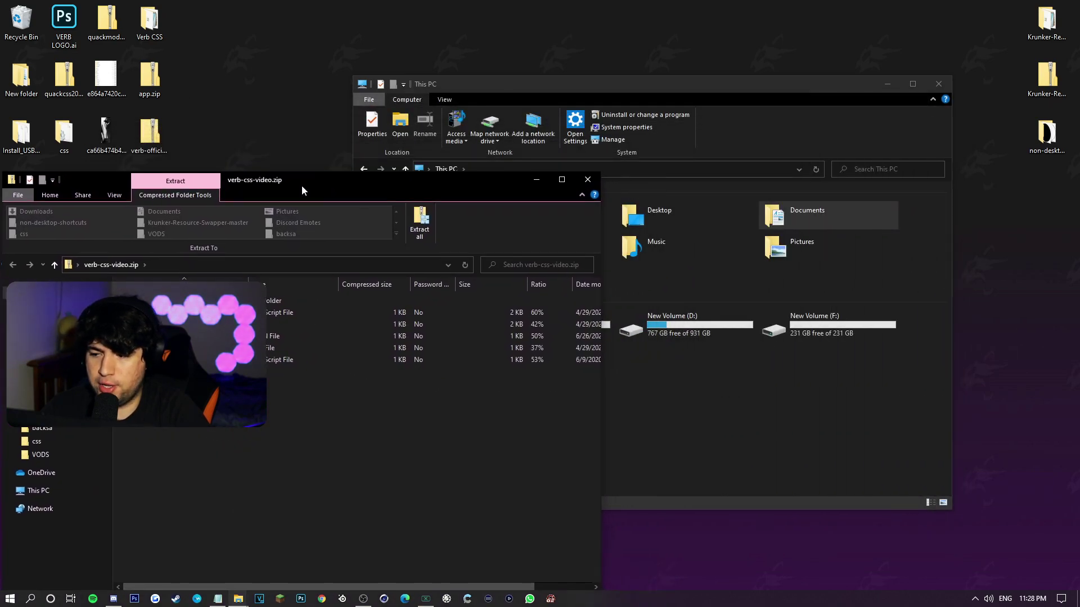
pyautogui.moveTo(624, 89); pyautogui.dragTo(710, 58)
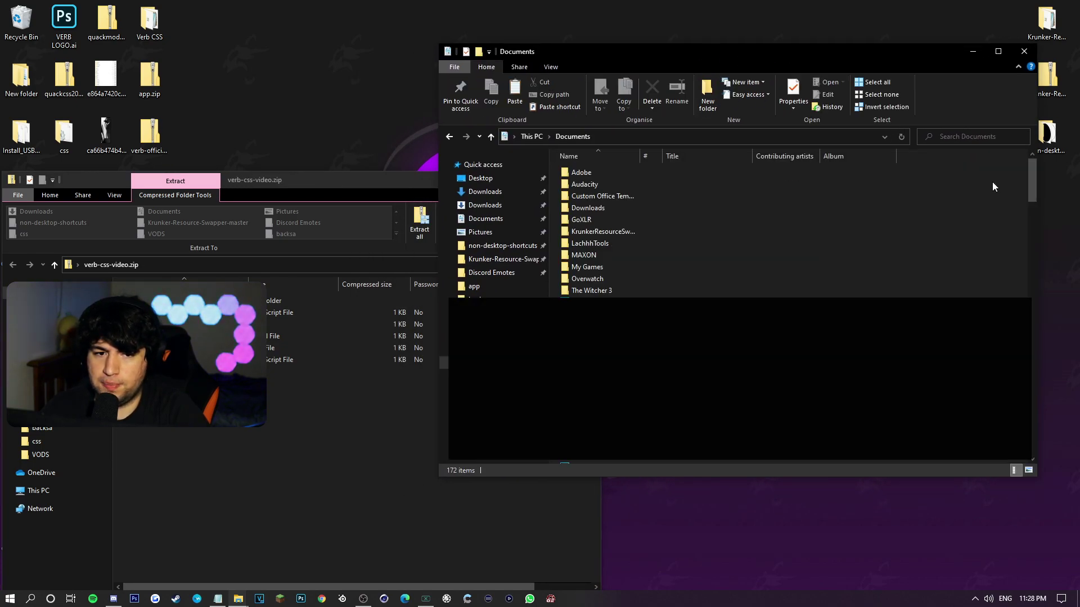
pyautogui.click(639, 231)
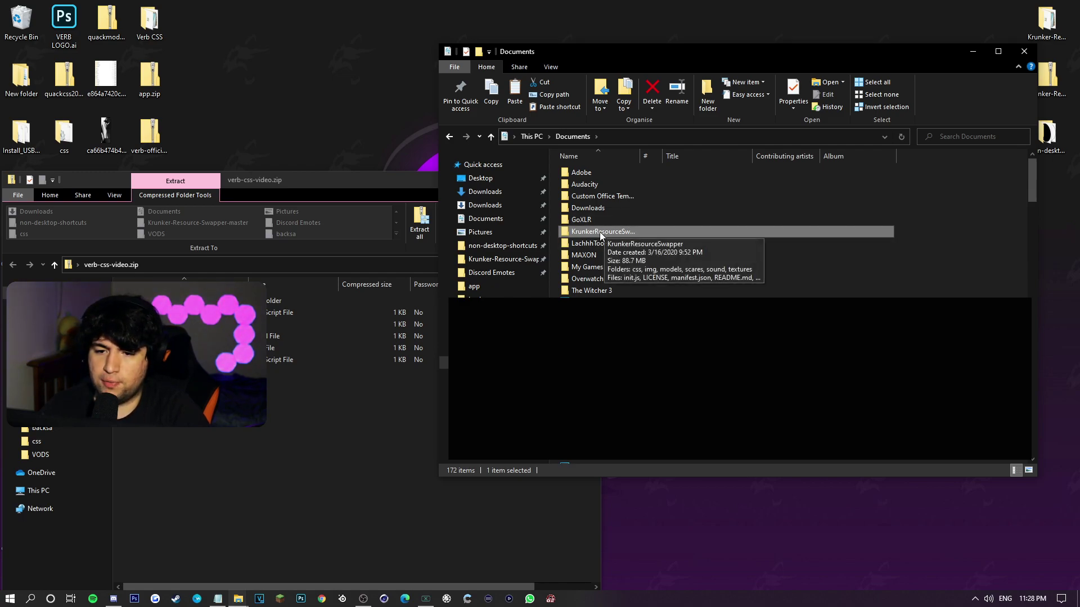
pyautogui.doubleClick(641, 231)
pyautogui.moveTo(782, 373); pyautogui.dragTo(618, 172)
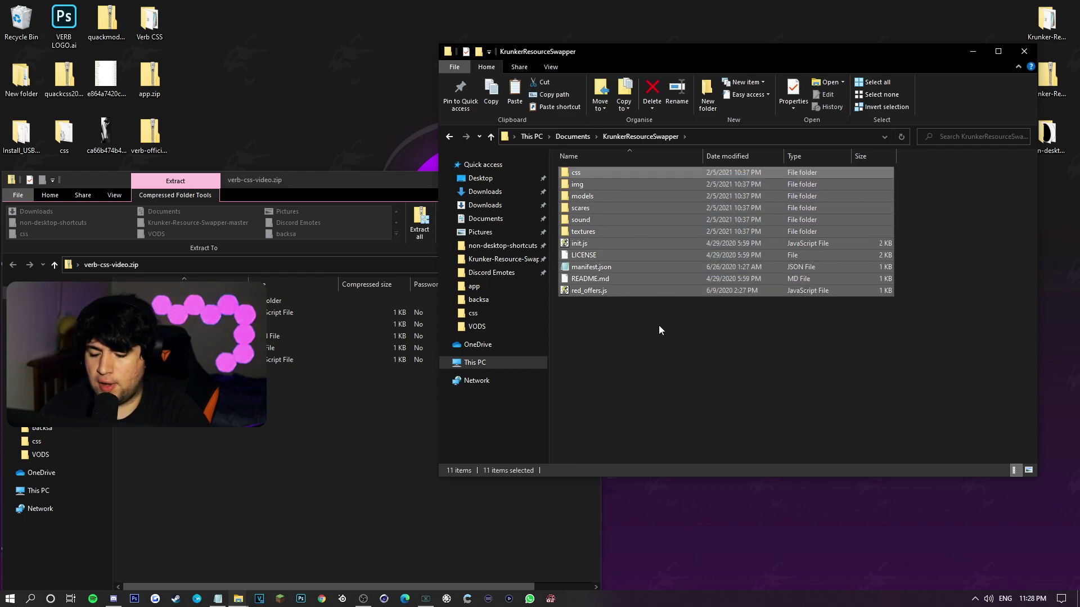
pyautogui.press('Delete')
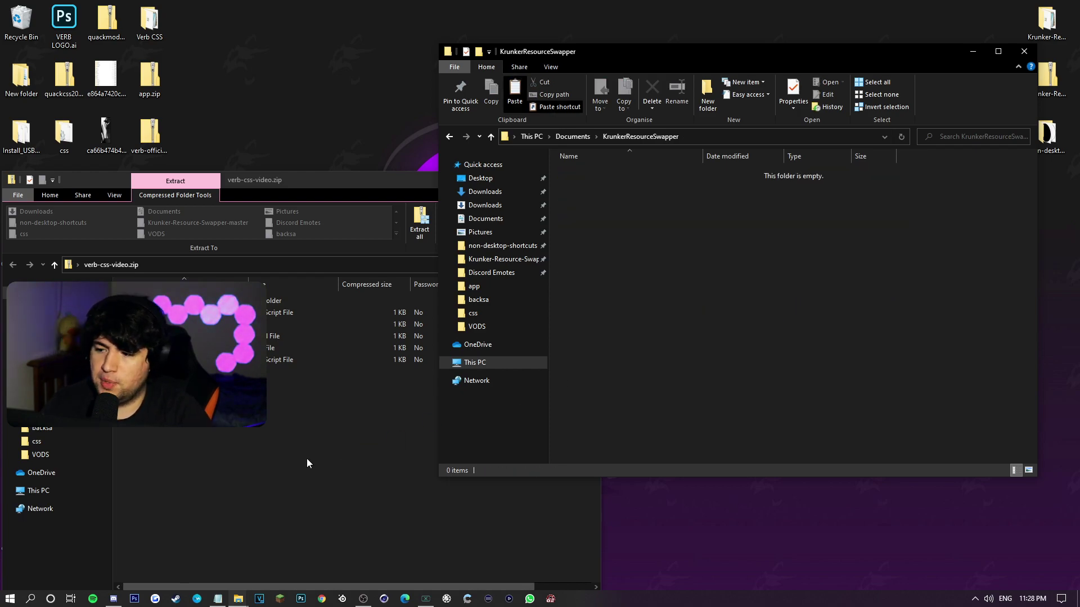
# Move the six swapper files from the zip into KrunkerResourceSwapper.
pyautogui.click(306, 459)
pyautogui.moveTo(328, 185); pyautogui.dragTo(751, 67)
pyautogui.moveTo(616, 246); pyautogui.dragTo(602, 181)
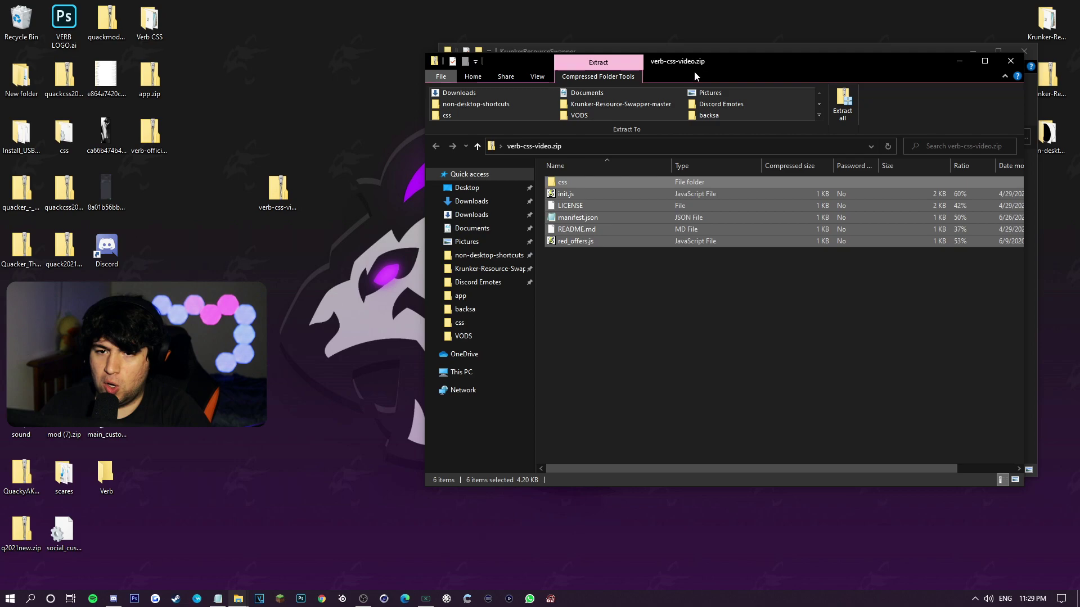
pyautogui.moveTo(695, 76); pyautogui.dragTo(721, 349)
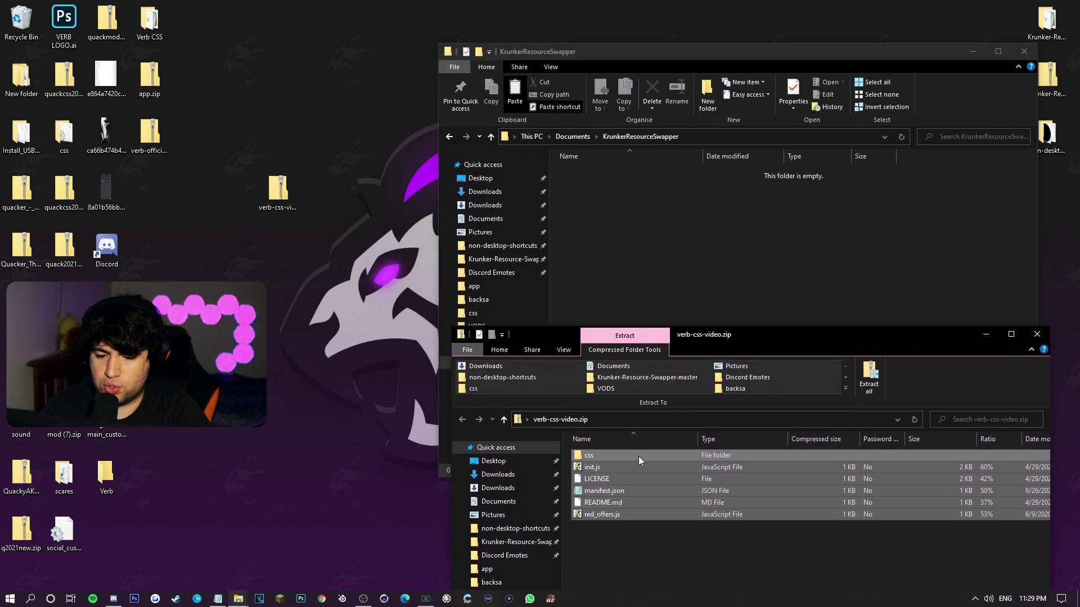
pyautogui.moveTo(639, 457); pyautogui.dragTo(630, 288)
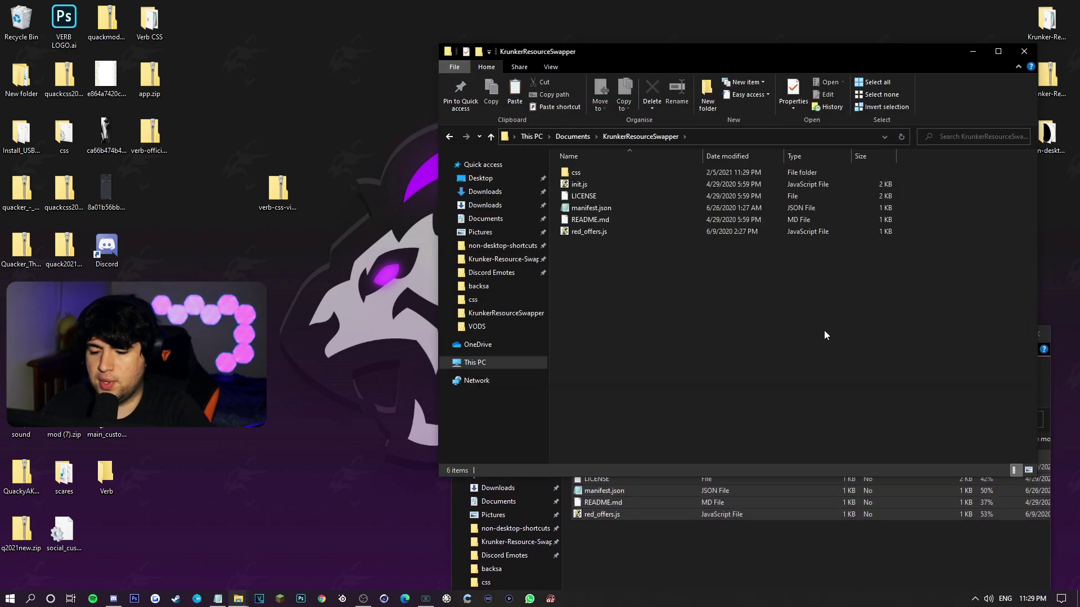
pyautogui.click(31, 600)
# Launch Krunker Client via the 'krunker' search, view its Verb-styled menu, then return to the desktop.
pyautogui.write('k')
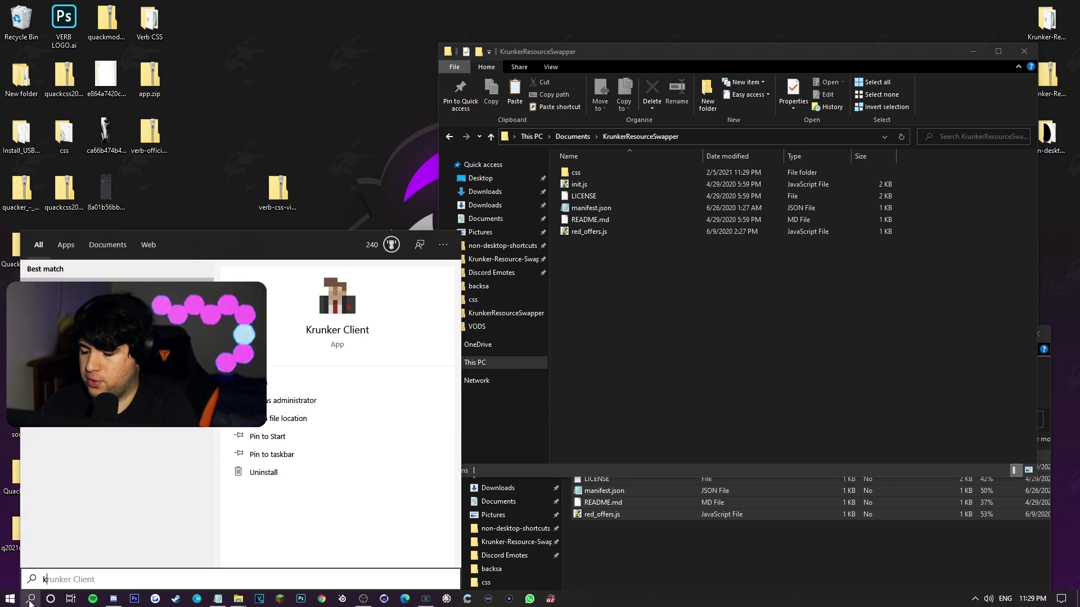
pyautogui.write('runker')
pyautogui.press('Return')
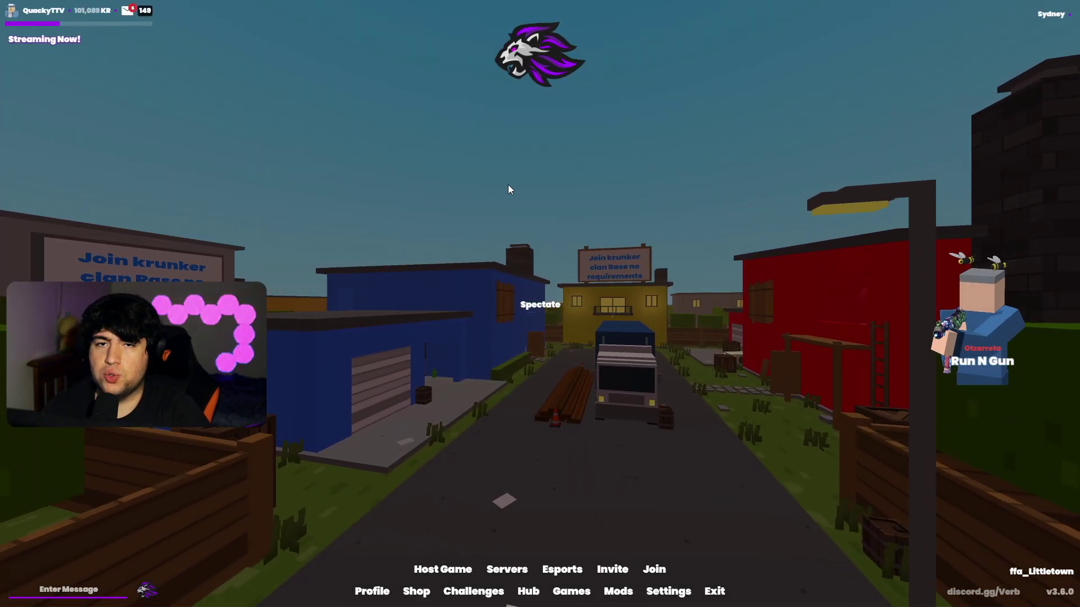
pyautogui.hotkey('alt', 'Tab')
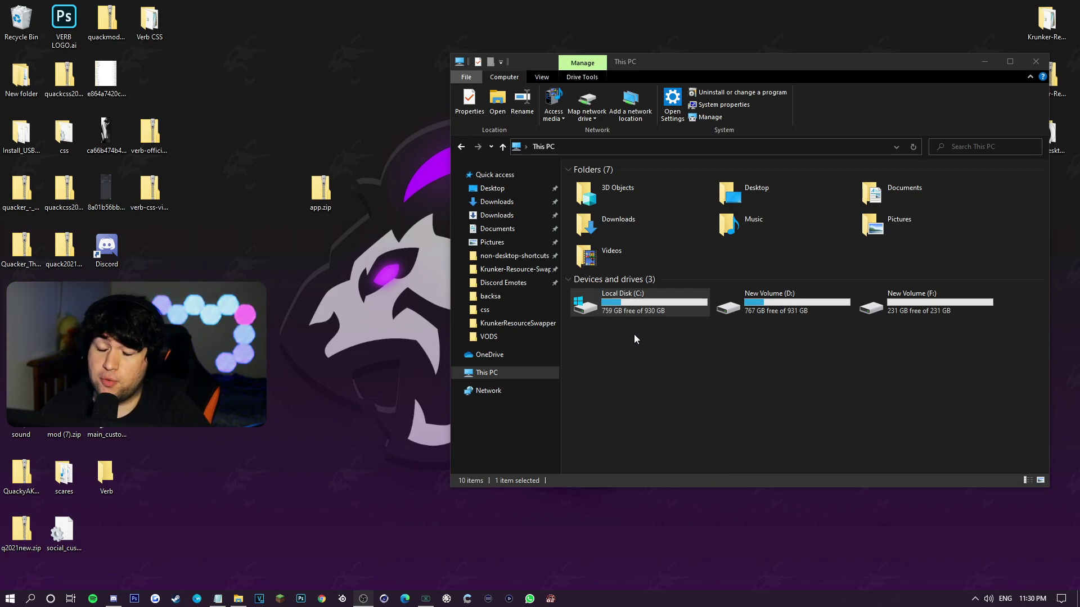
# Browse to C:\SteamLibrary\steamapps\common\Krunker\resources, then select app.zip on the desktop.
pyautogui.doubleClick(635, 311)
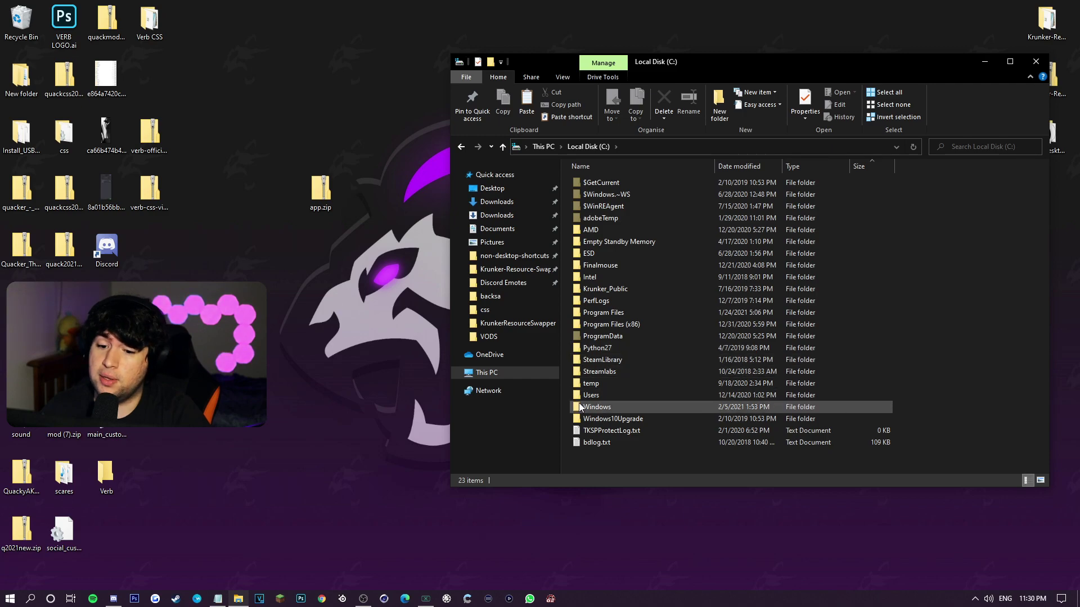
pyautogui.doubleClick(601, 360)
pyautogui.doubleClick(614, 182)
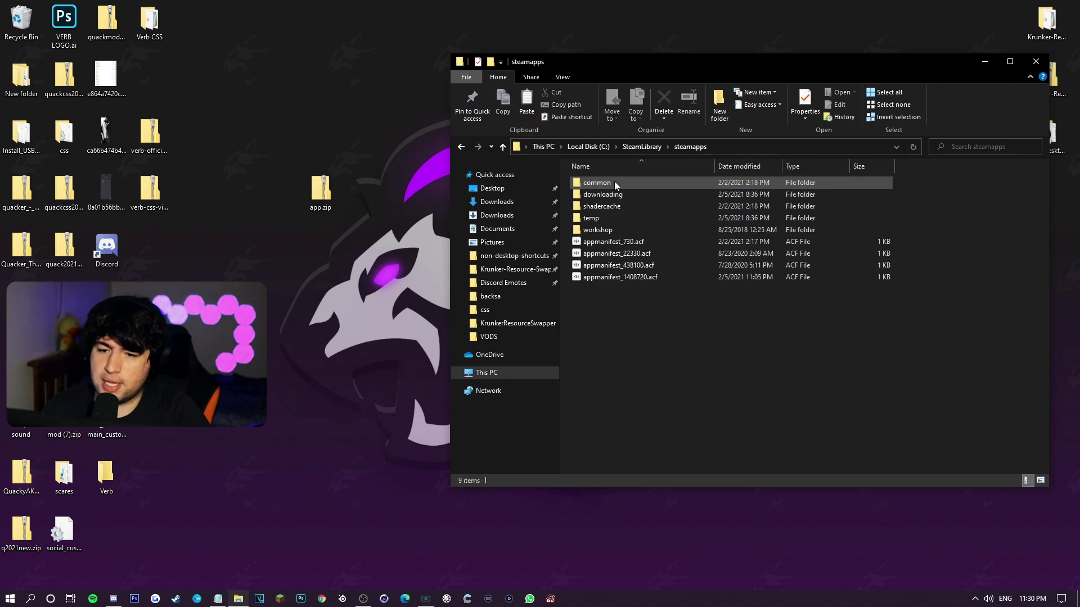
pyautogui.doubleClick(615, 183)
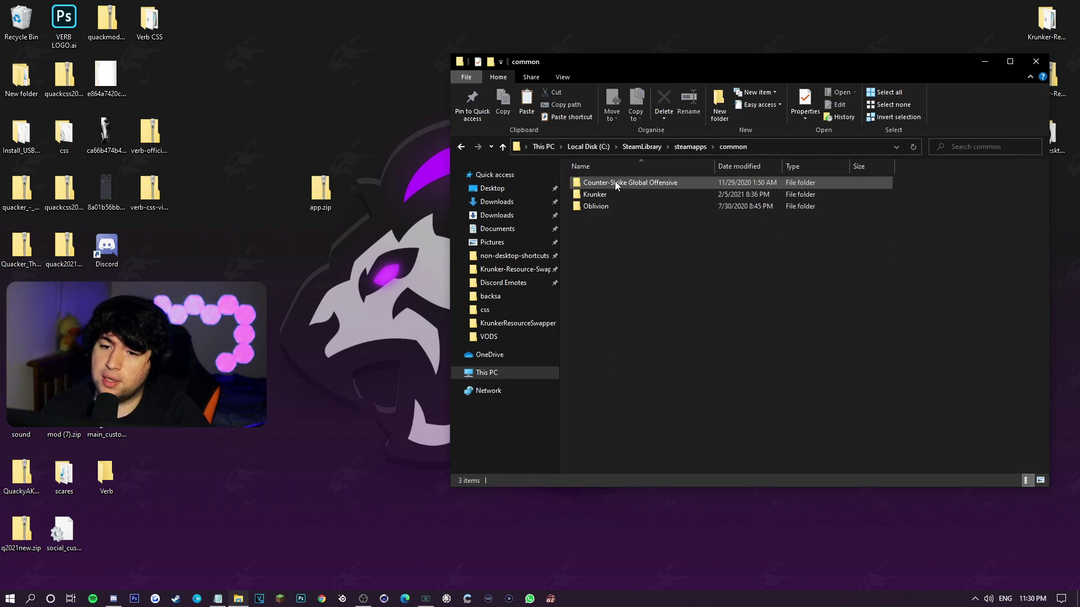
pyautogui.doubleClick(686, 194)
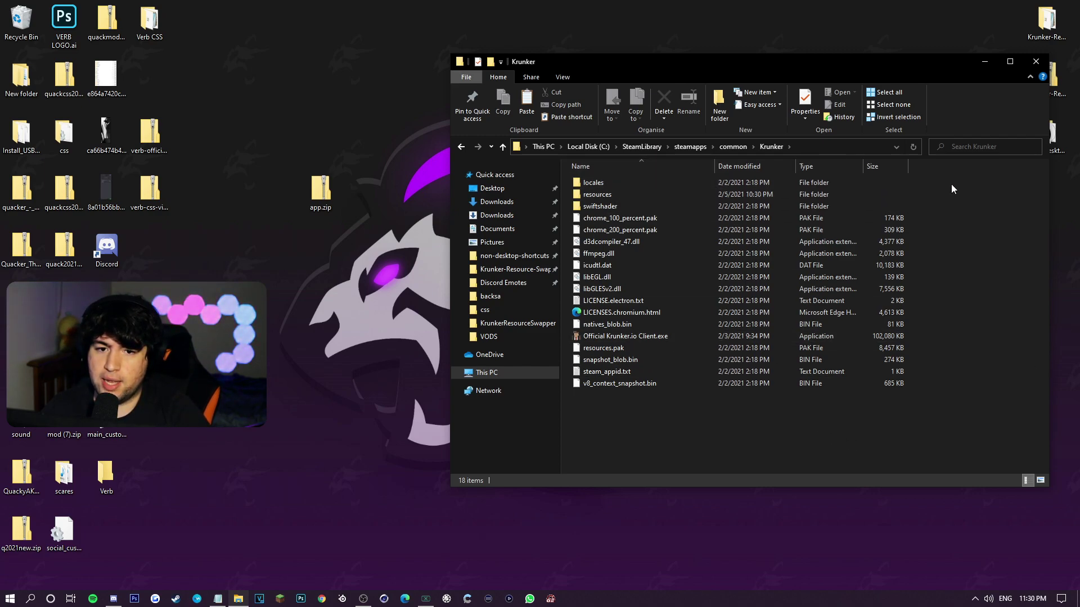
pyautogui.doubleClick(630, 193)
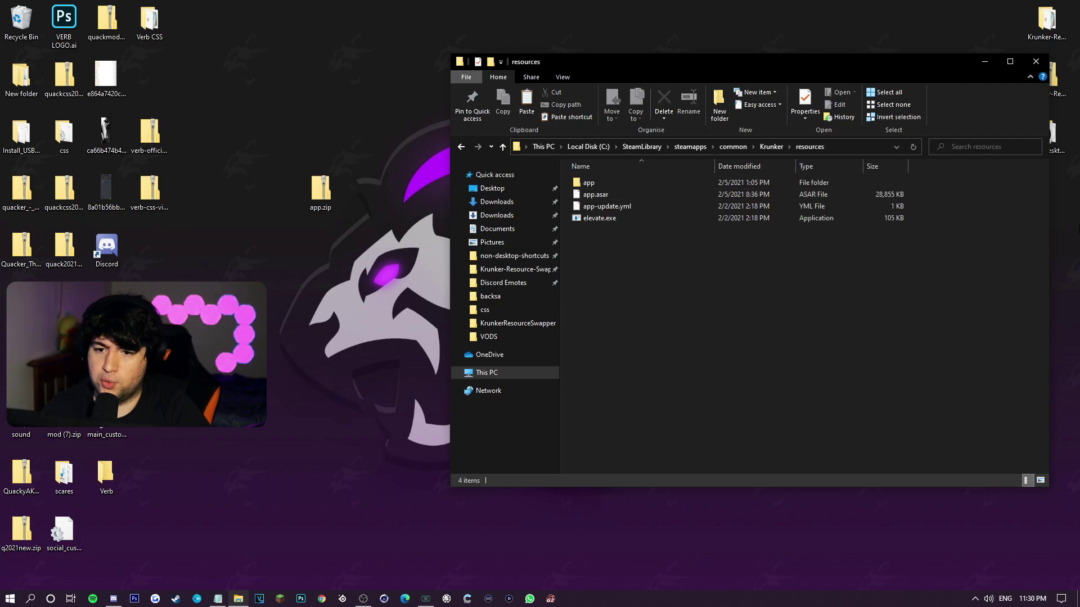
pyautogui.click(602, 183)
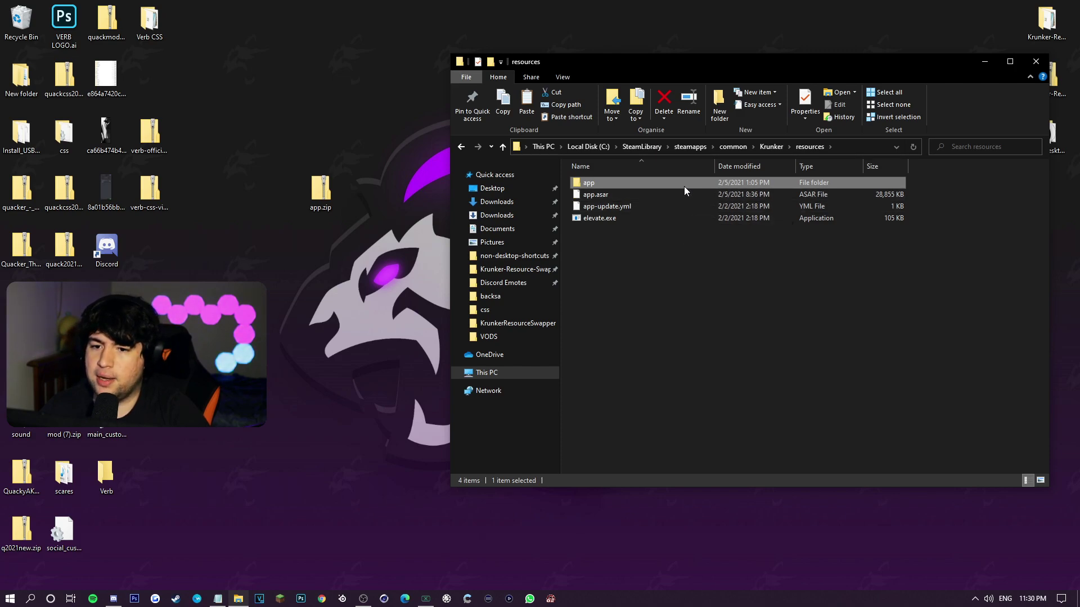
pyautogui.click(875, 261)
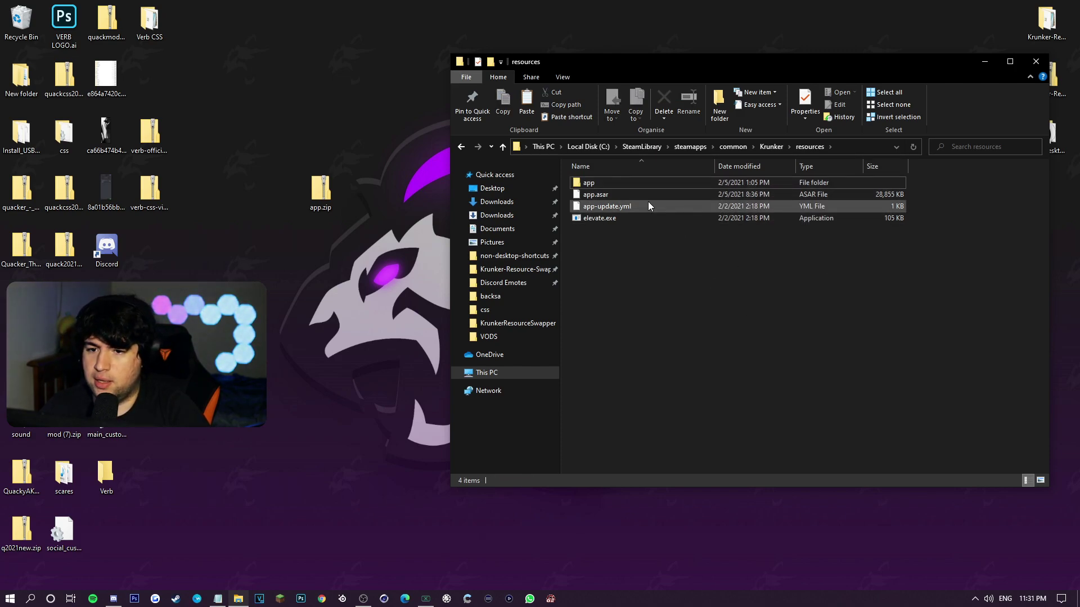
pyautogui.click(316, 196)
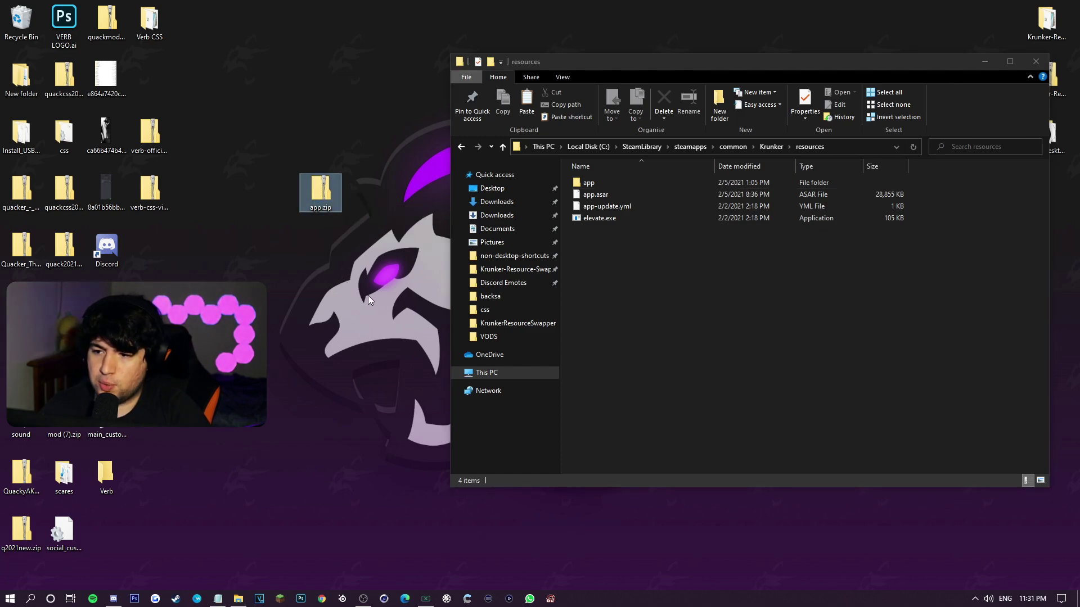
# Open app.zip beside the resources folder and delete the old app folder from resources.
pyautogui.doubleClick(320, 194)
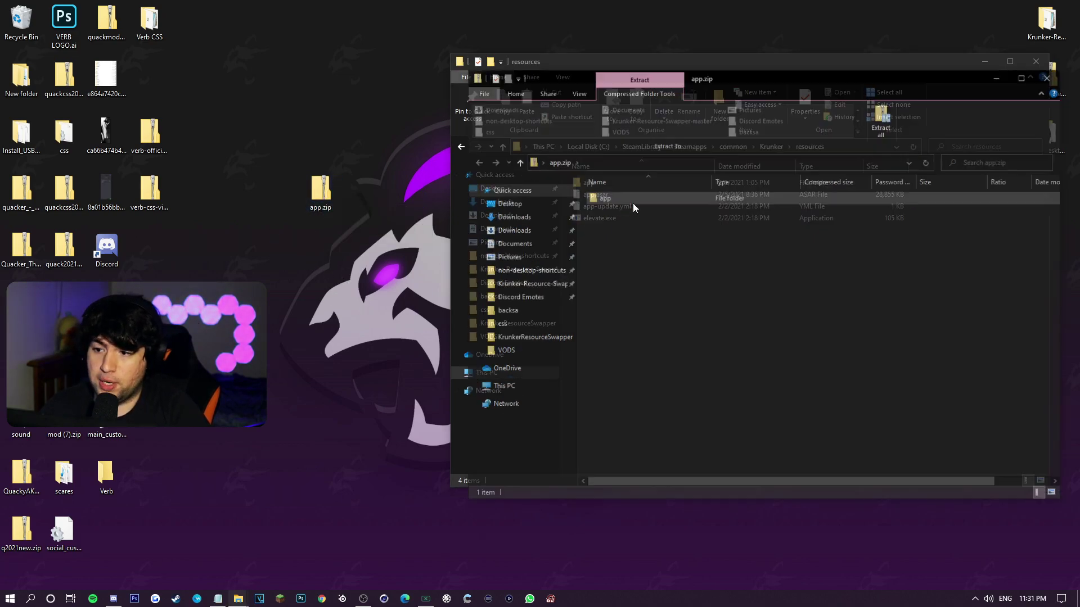
pyautogui.moveTo(746, 81); pyautogui.dragTo(515, 58)
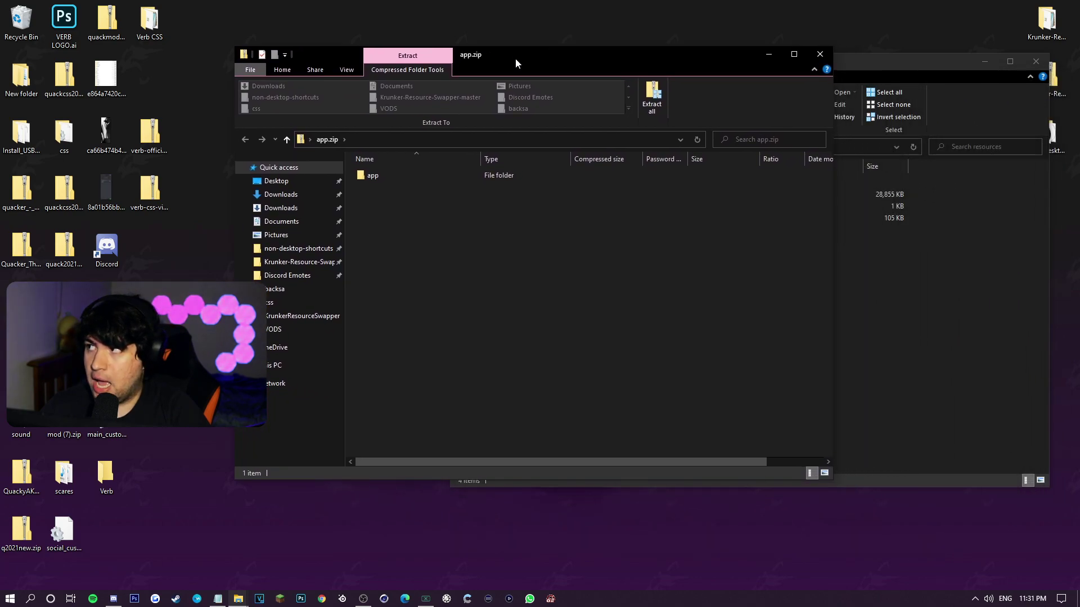
pyautogui.click(986, 362)
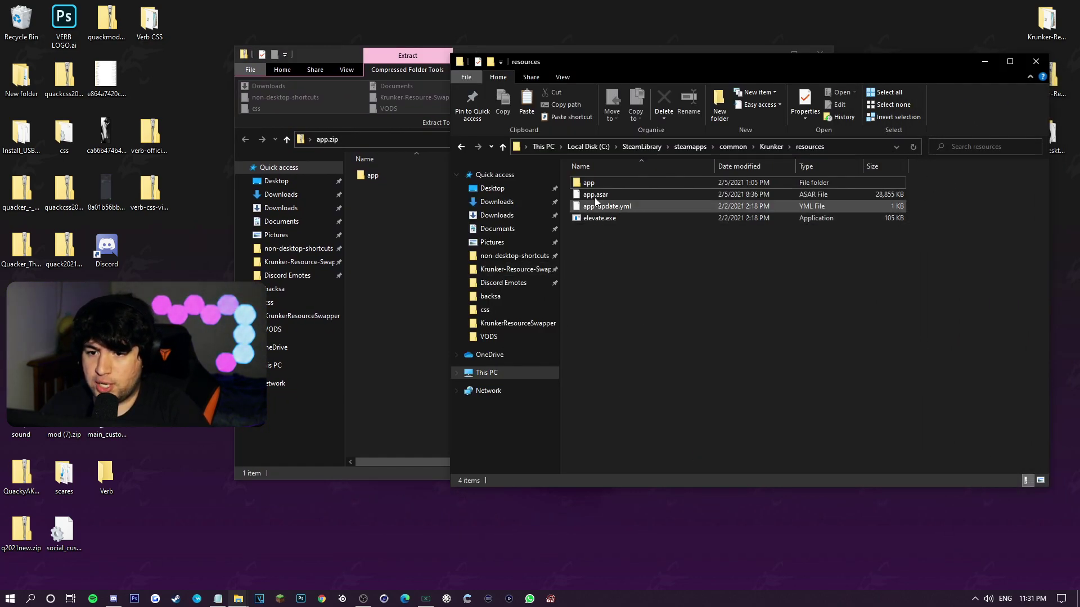
pyautogui.click(647, 182)
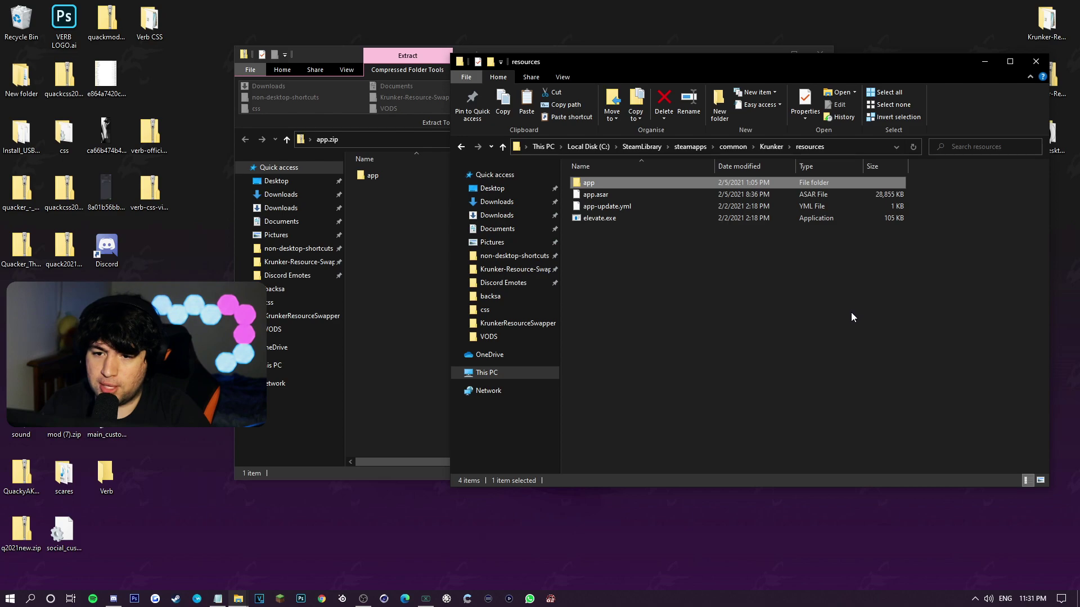
pyautogui.press('Delete')
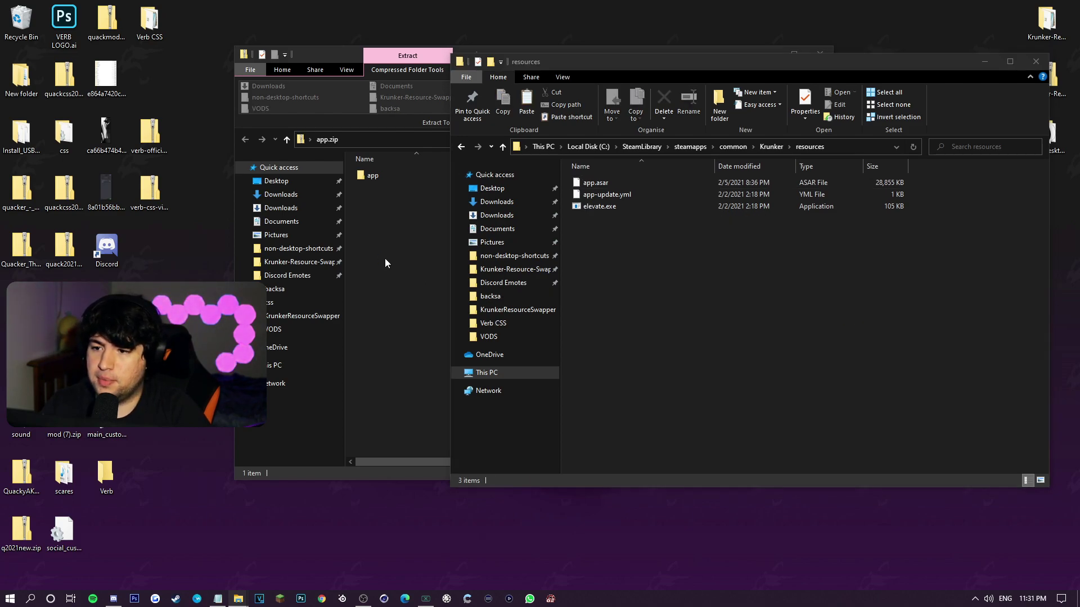
# Copy the app folder from app.zip into resources, then close both Explorer windows.
pyautogui.click(384, 259)
pyautogui.click(390, 177)
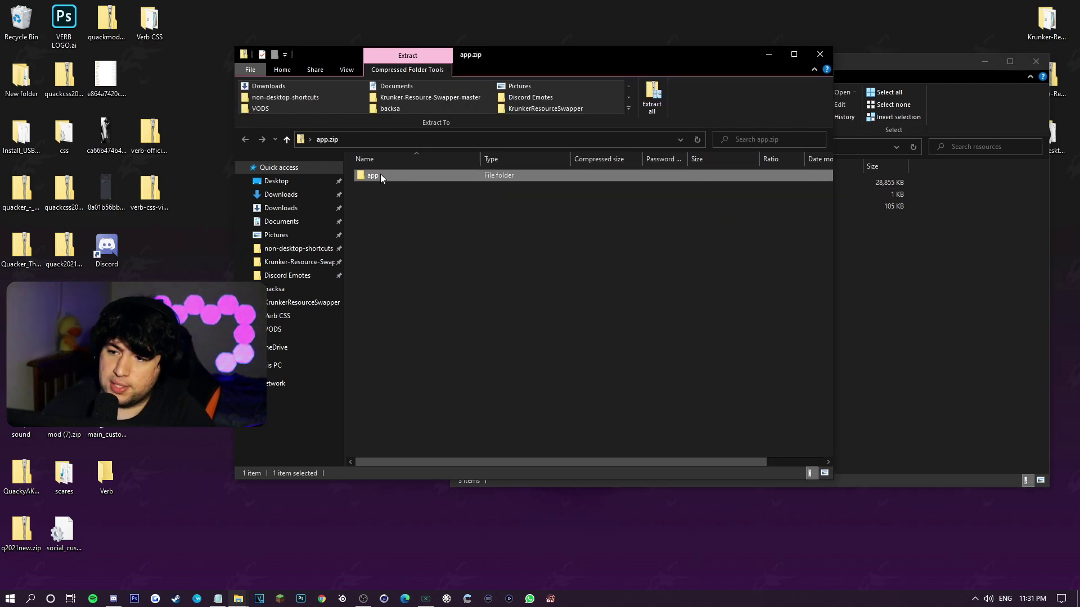
pyautogui.moveTo(380, 174); pyautogui.dragTo(952, 324)
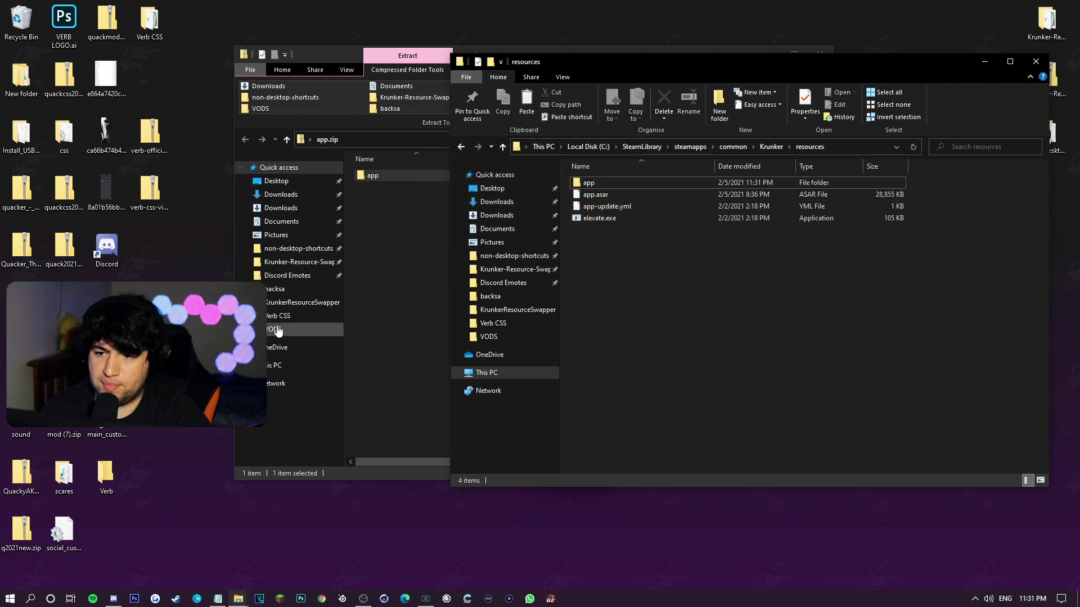
pyautogui.click(376, 280)
pyautogui.click(820, 55)
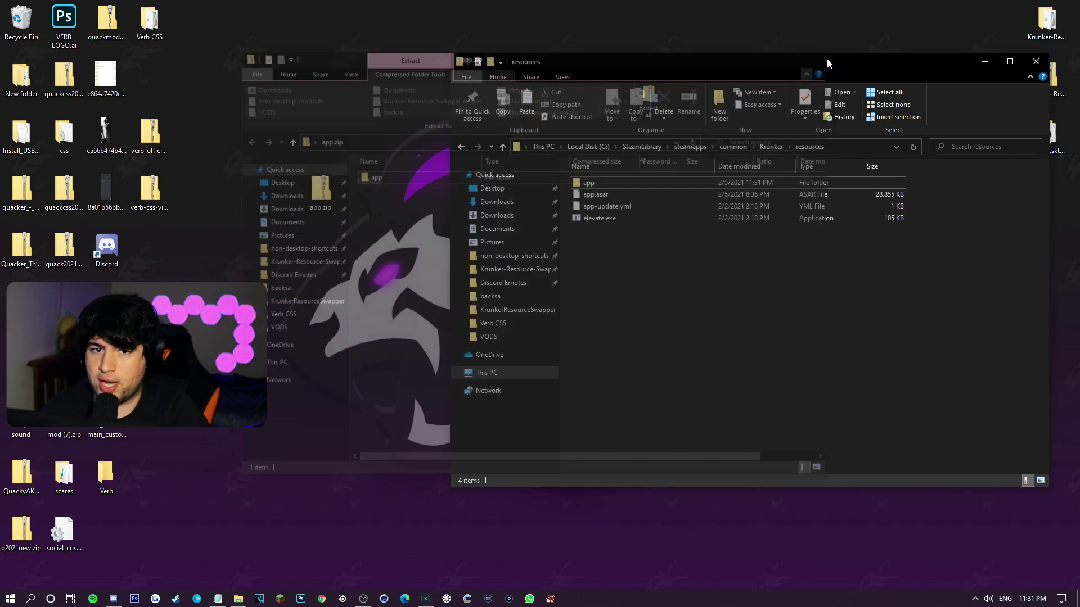
pyautogui.click(1036, 61)
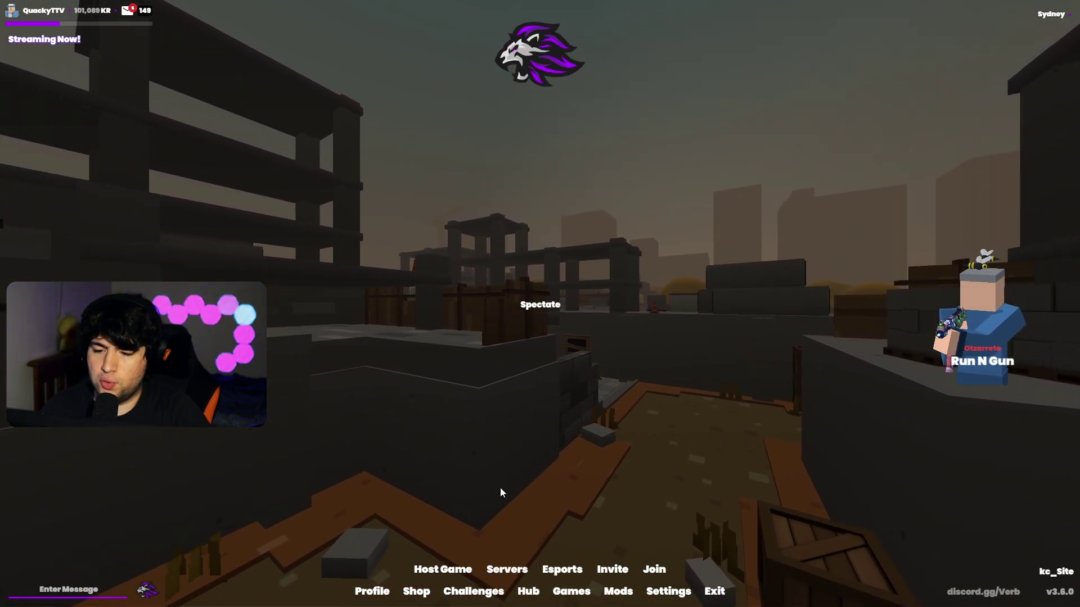
# Join a match in the Steam Krunker client running the Verb custom menu.
pyautogui.click(501, 487)
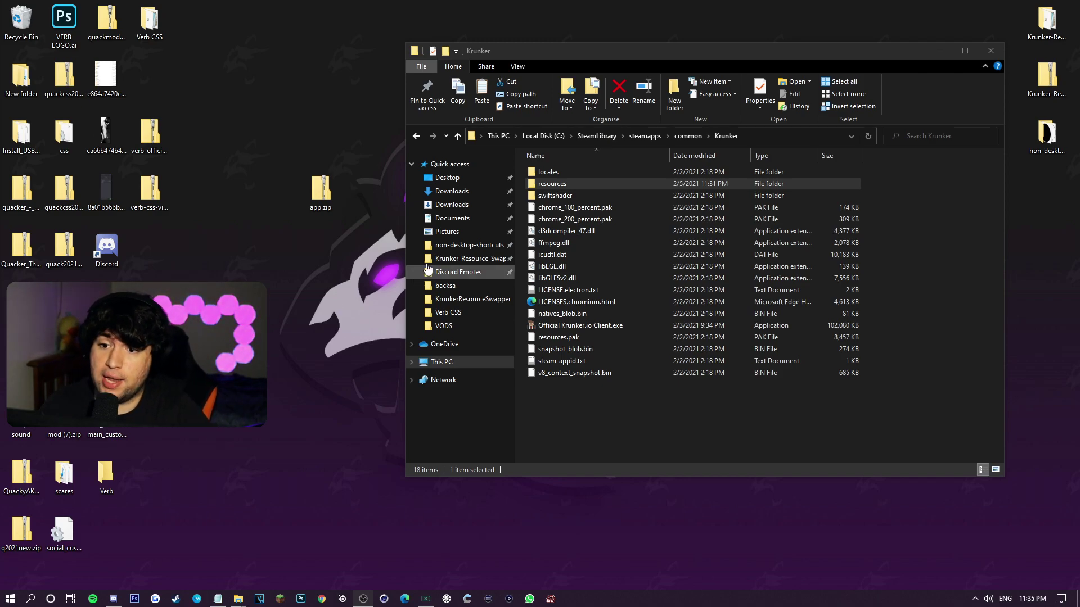
# Check main_custom.css and social_custom.css in the Steam client's resources\app\css folder.
pyautogui.doubleClick(583, 188)
pyautogui.doubleClick(582, 176)
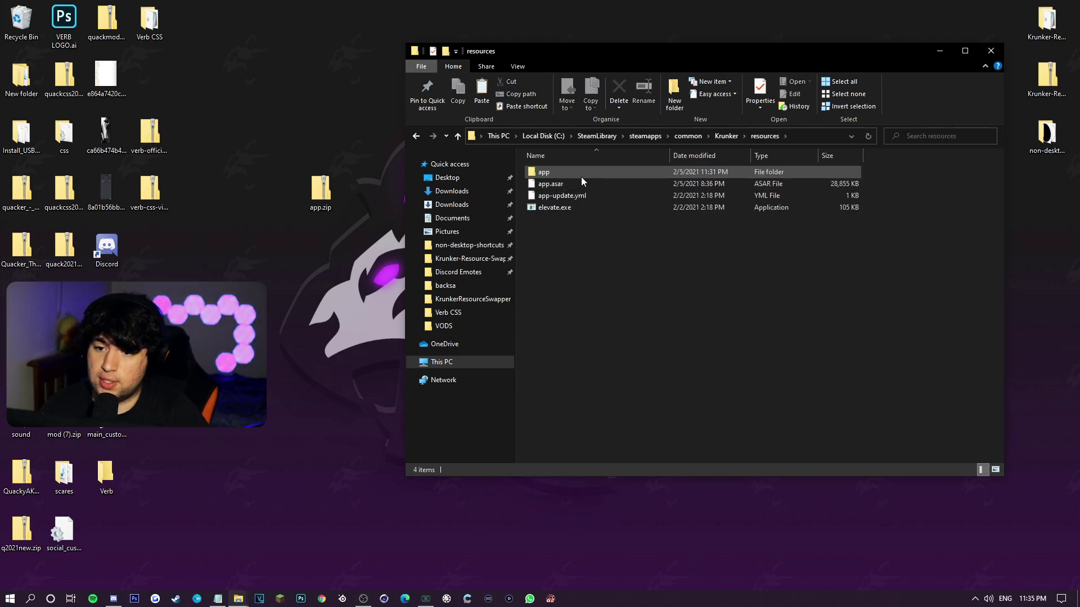
pyautogui.doubleClick(582, 175)
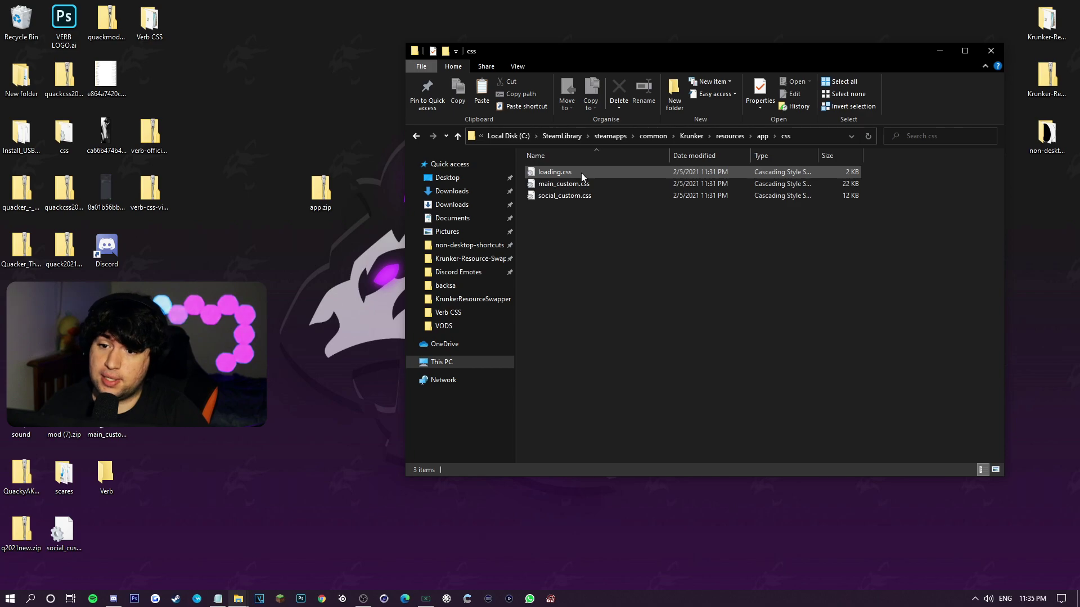
pyautogui.click(582, 173)
pyautogui.click(603, 234)
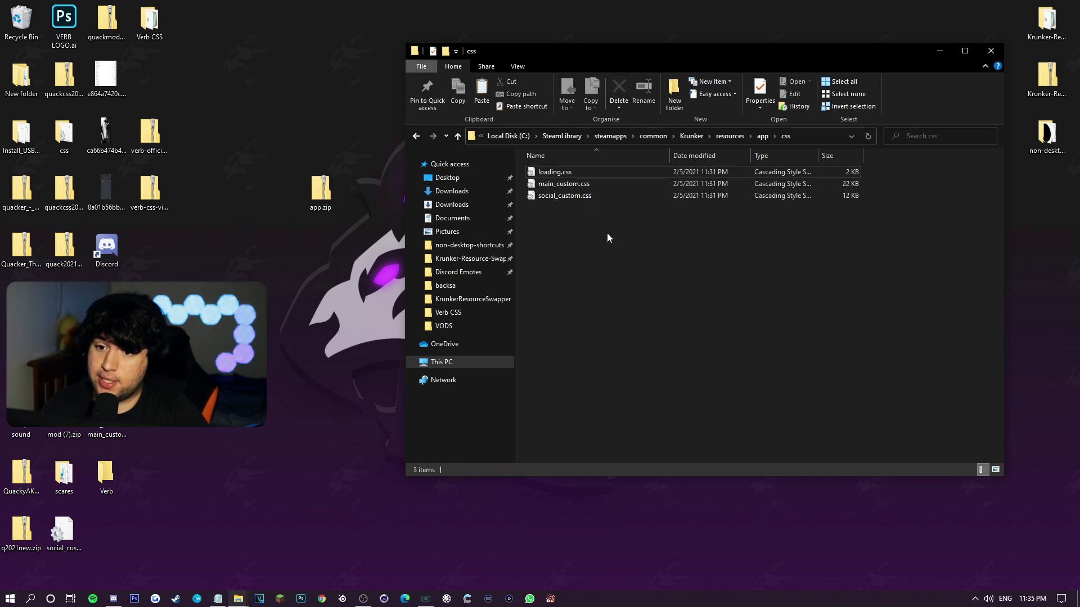
pyautogui.moveTo(623, 241); pyautogui.dragTo(602, 186)
pyautogui.click(602, 252)
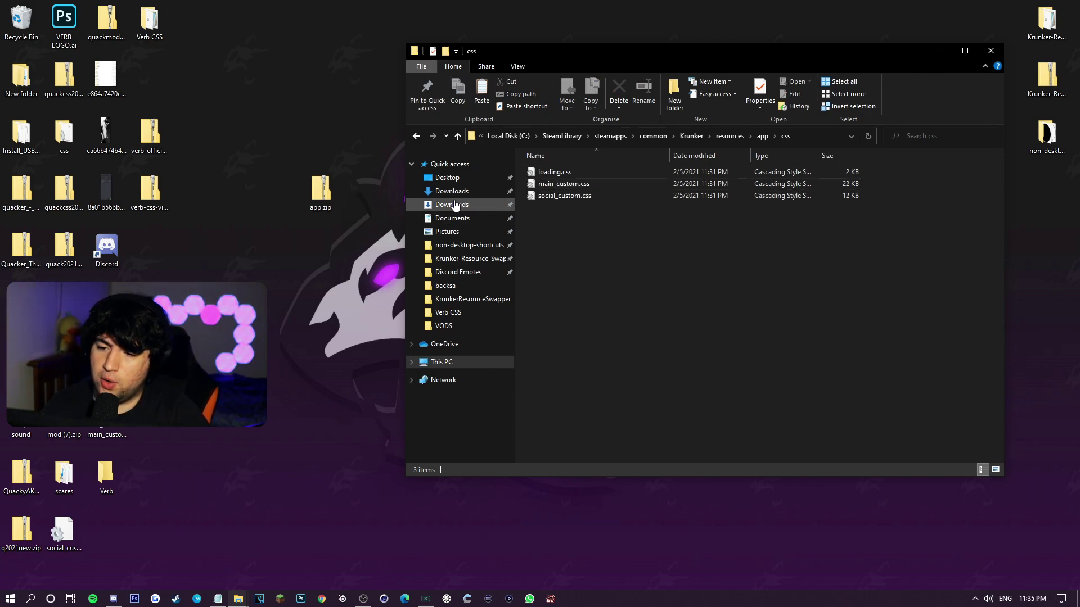
# Go to Documents\KrunkerResourceSwapper\css and select both stylesheets.
pyautogui.click(452, 217)
pyautogui.doubleClick(608, 233)
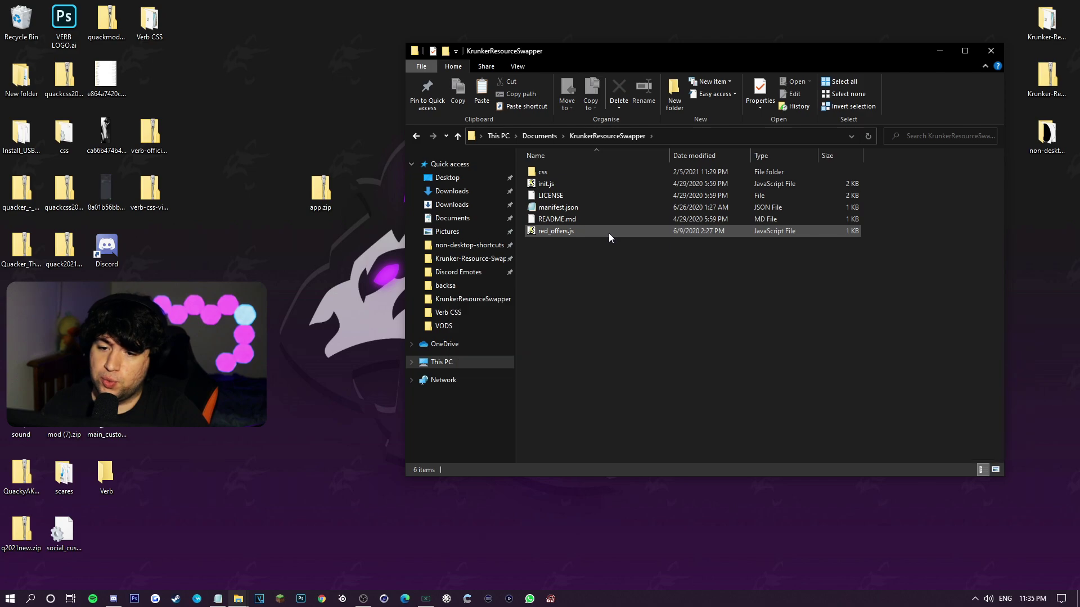
pyautogui.doubleClick(569, 171)
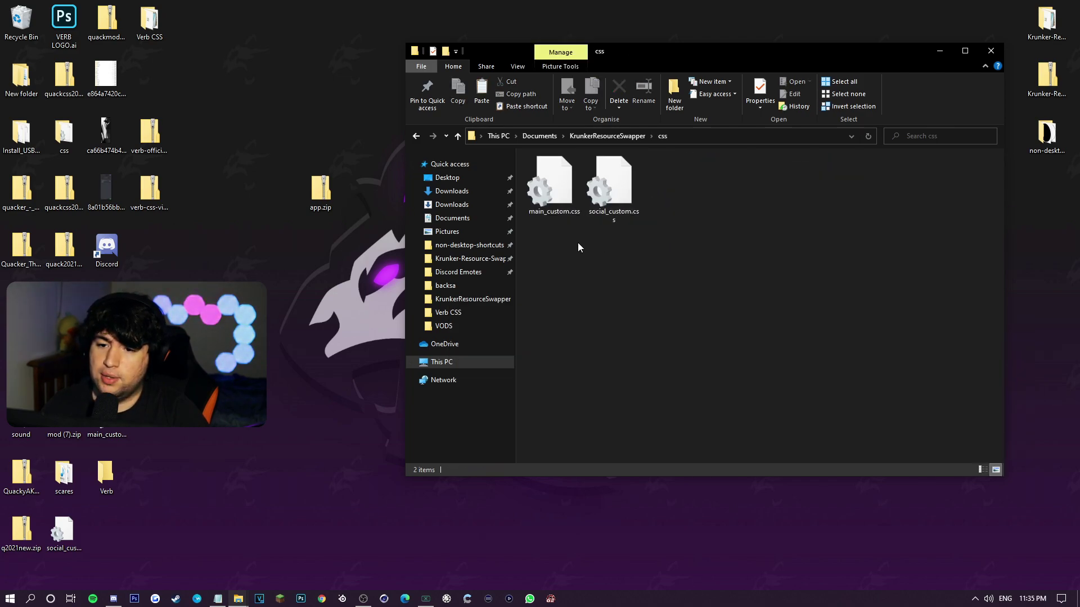
pyautogui.moveTo(559, 221); pyautogui.dragTo(602, 202)
pyautogui.click(692, 311)
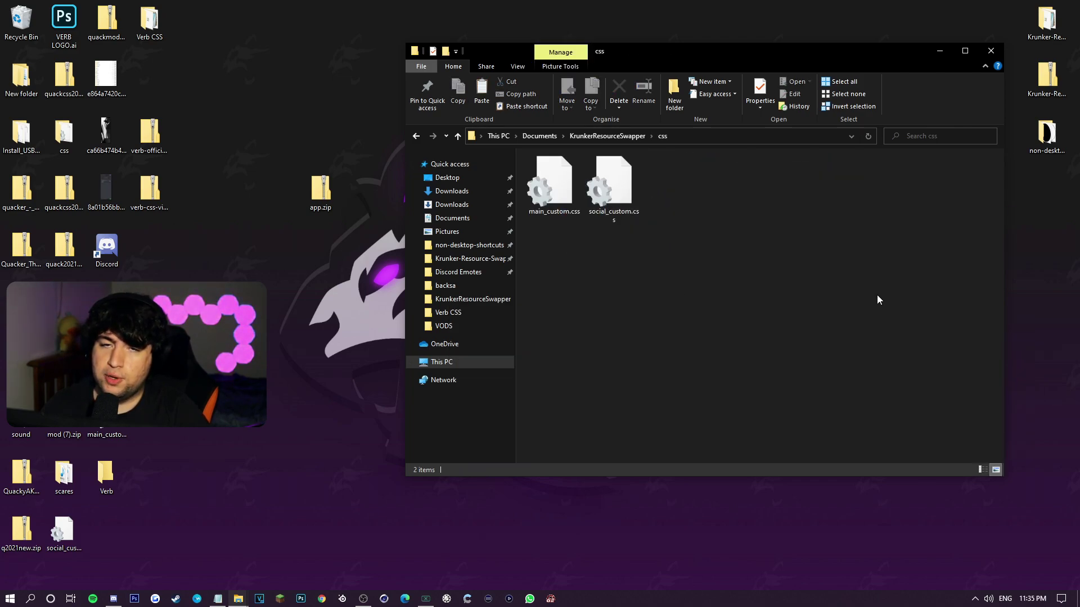